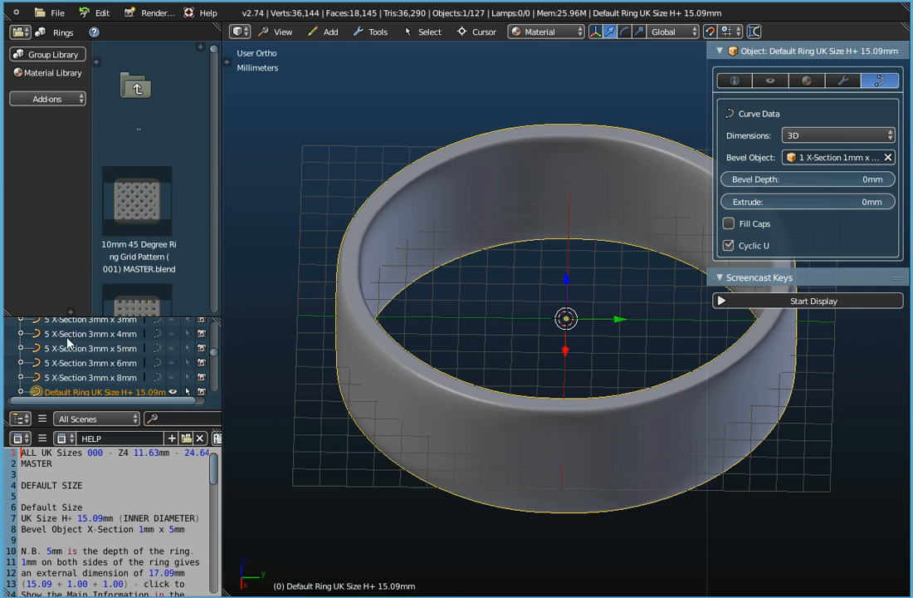
Switch the group library to the Patterns - Parametric category.
scroll(68, 348, down, 2)
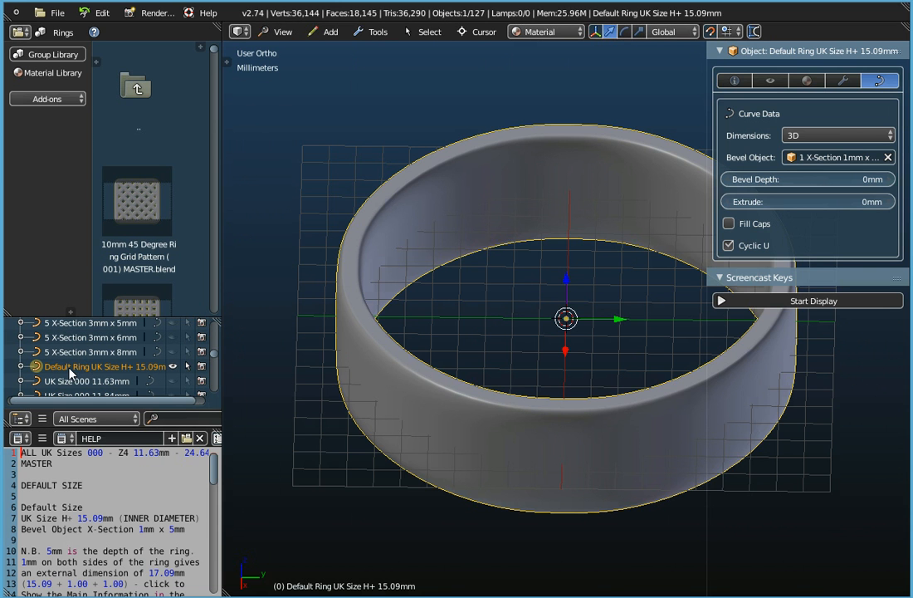
scroll(71, 372, down, 2)
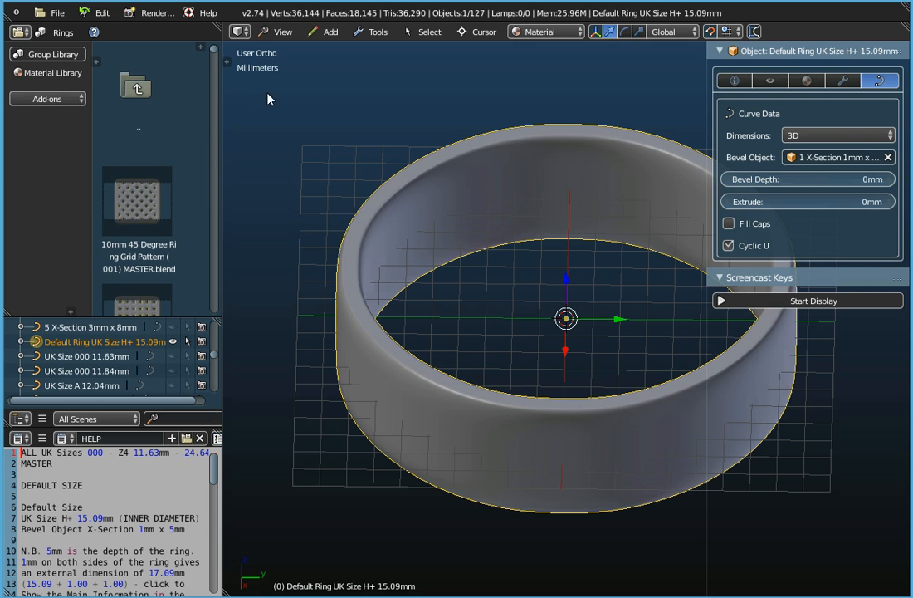
click(47, 55)
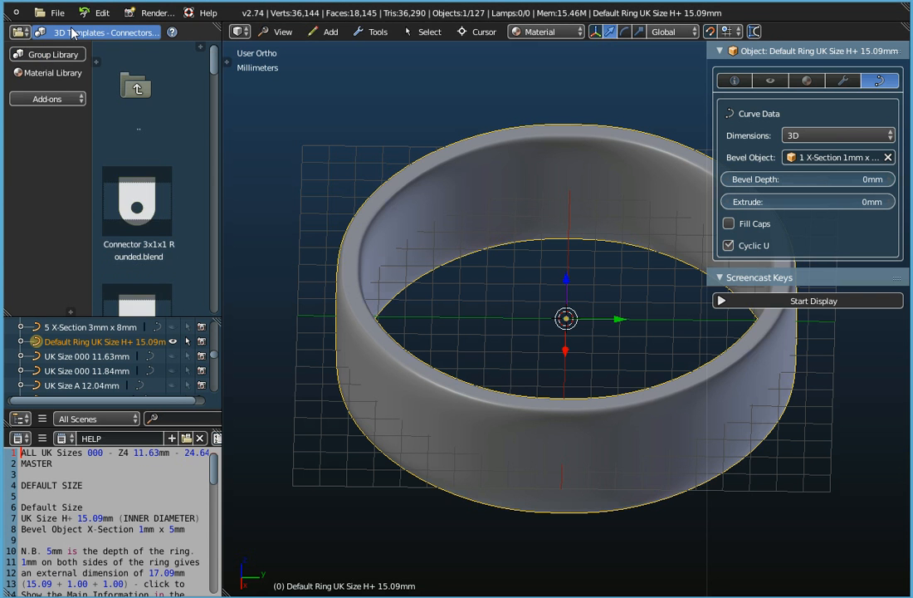
click(64, 33)
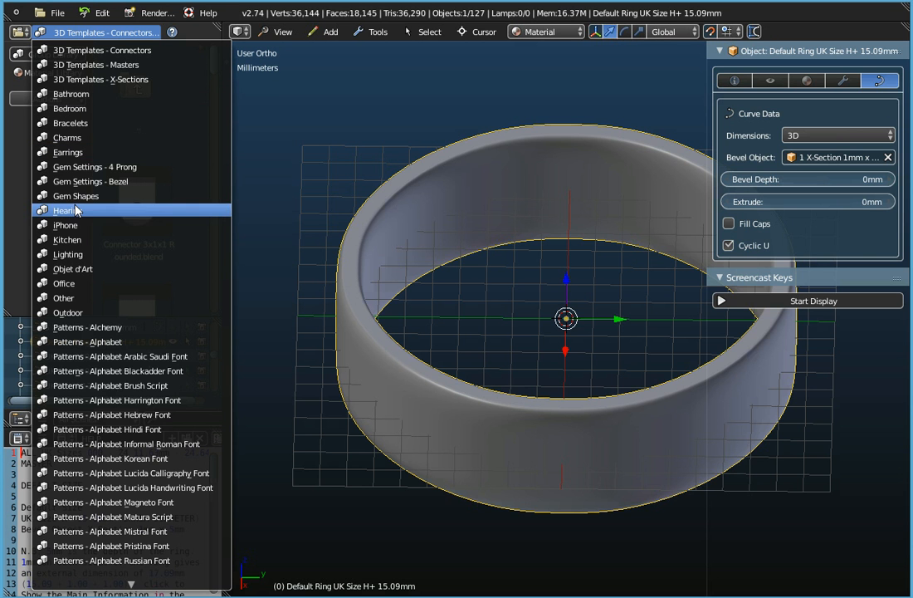
scroll(112, 431, down, 8)
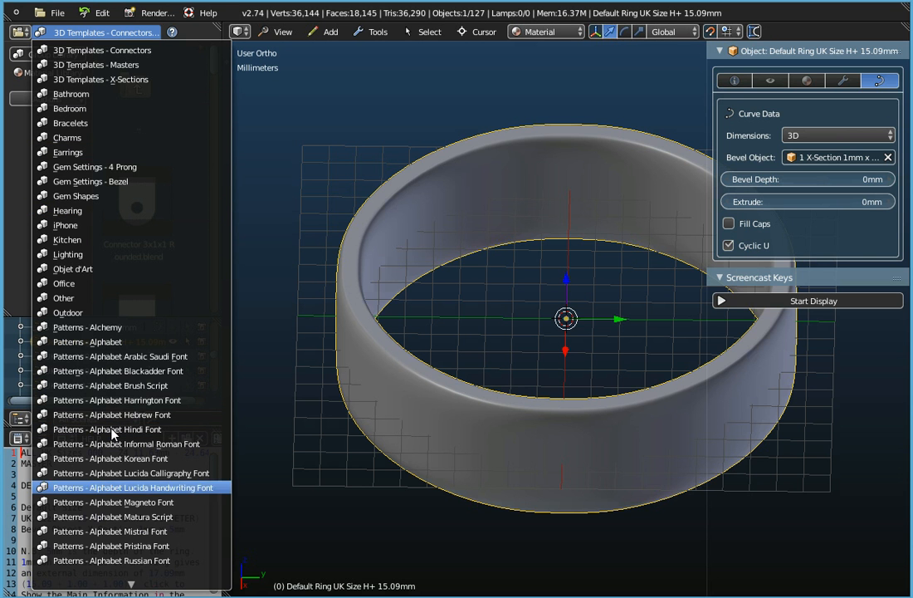
scroll(113, 431, down, 19)
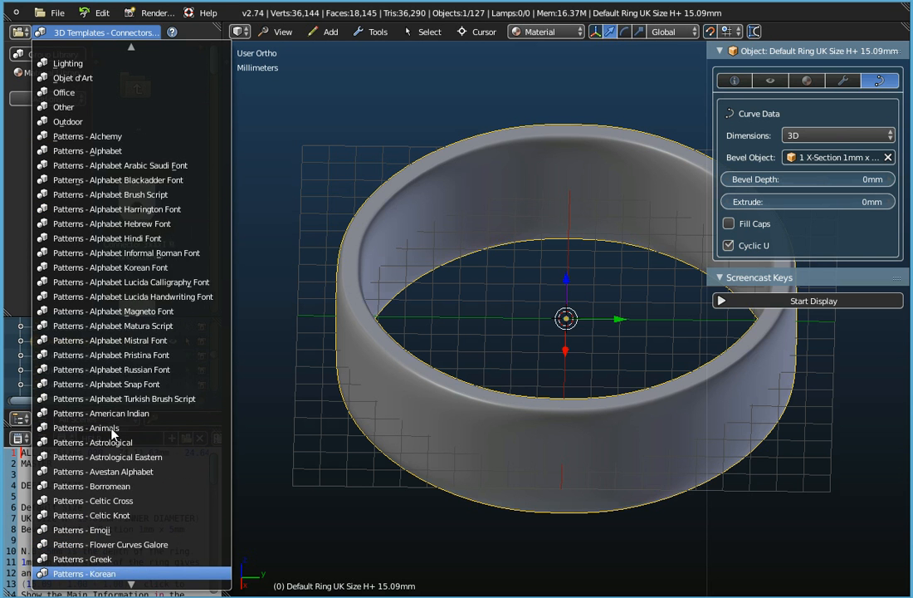
scroll(112, 432, down, 4)
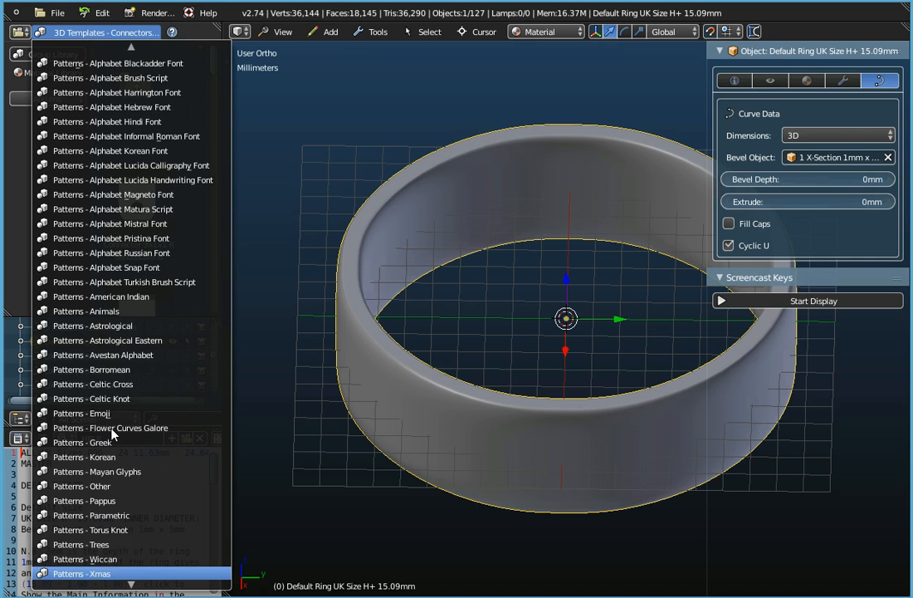
click(84, 517)
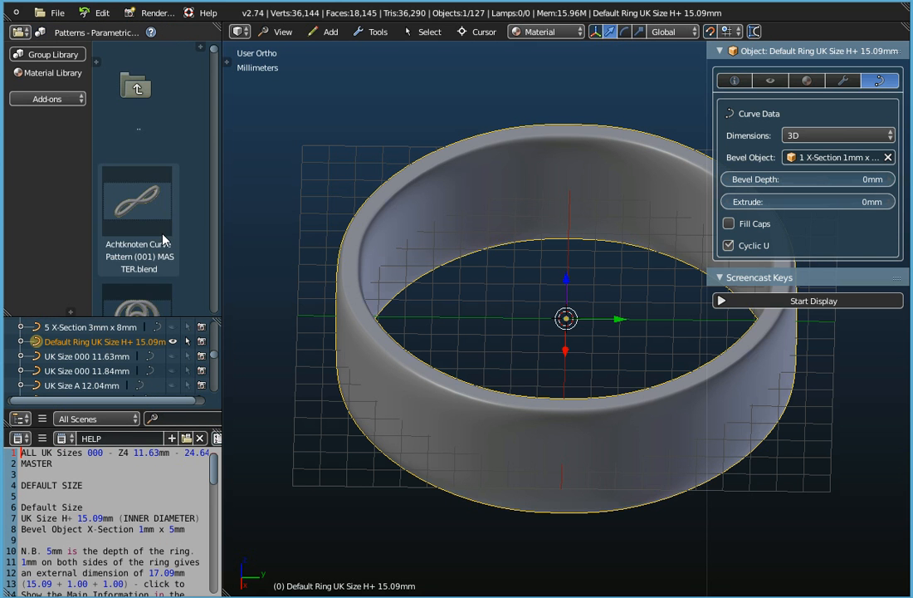
Find Celtic Knot Pattern 4-Leaf (002) MASTER.blend among the library thumbnails and open the browser for appending objects.
drag(214, 50, 217, 112)
scroll(188, 131, up, 6)
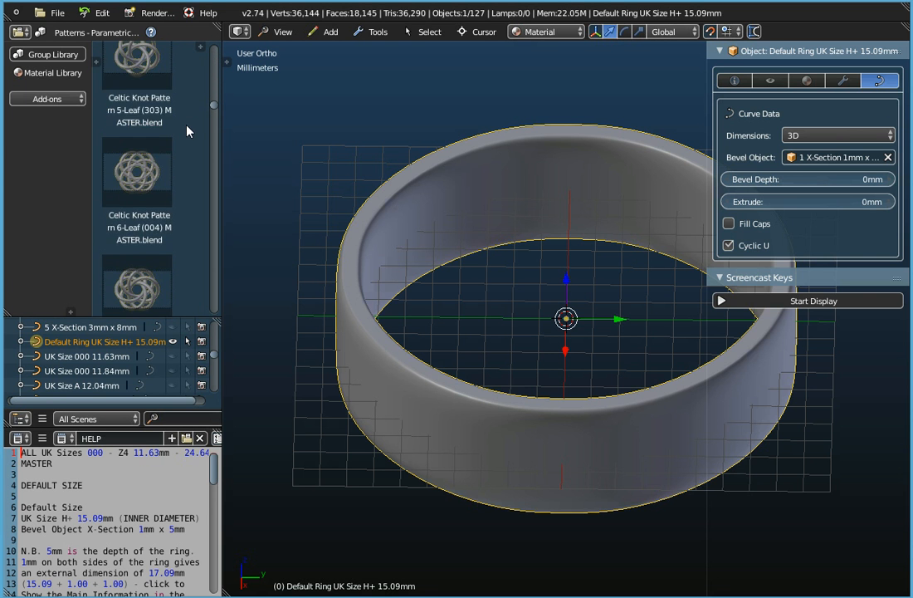
scroll(188, 130, up, 4)
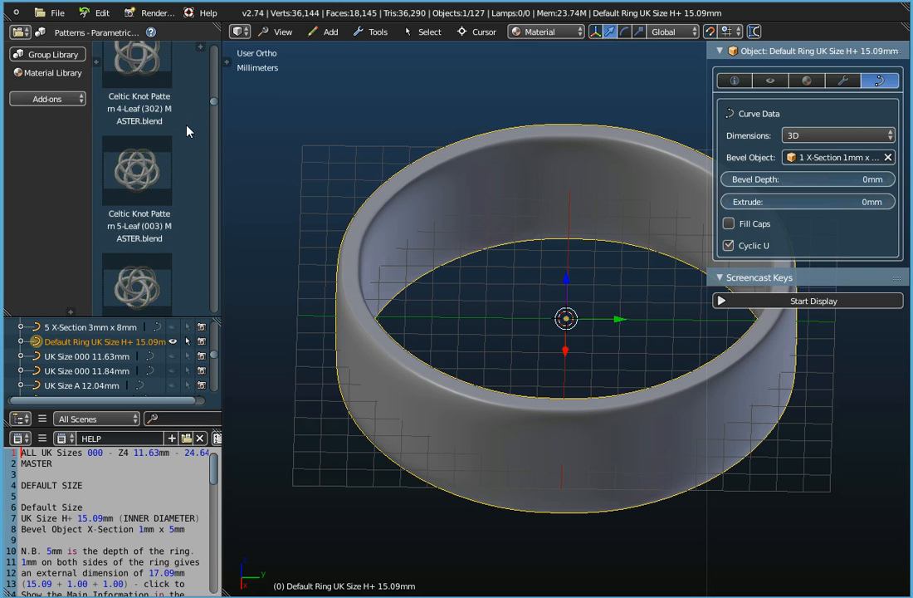
scroll(129, 175, up, 3)
scroll(120, 162, up, 1)
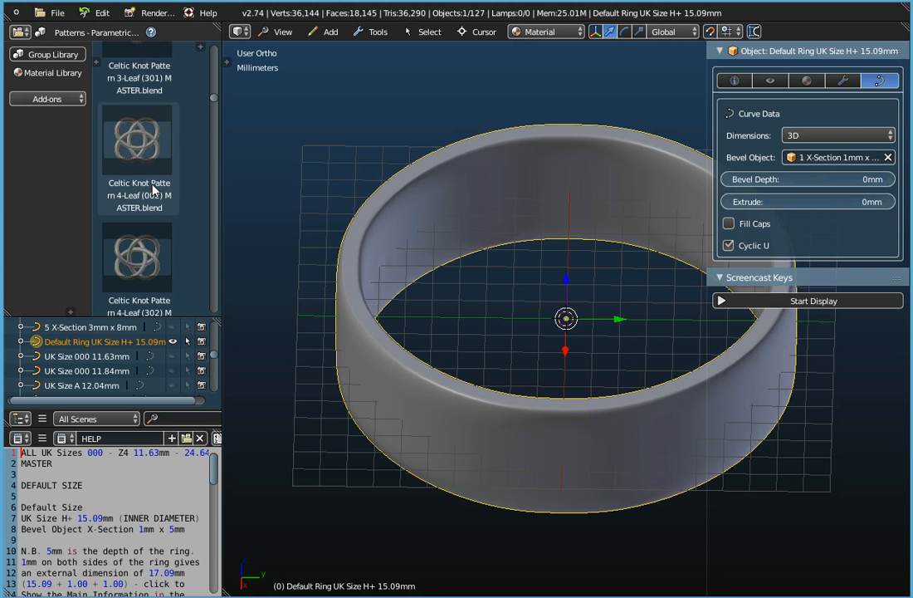
click(58, 14)
click(67, 181)
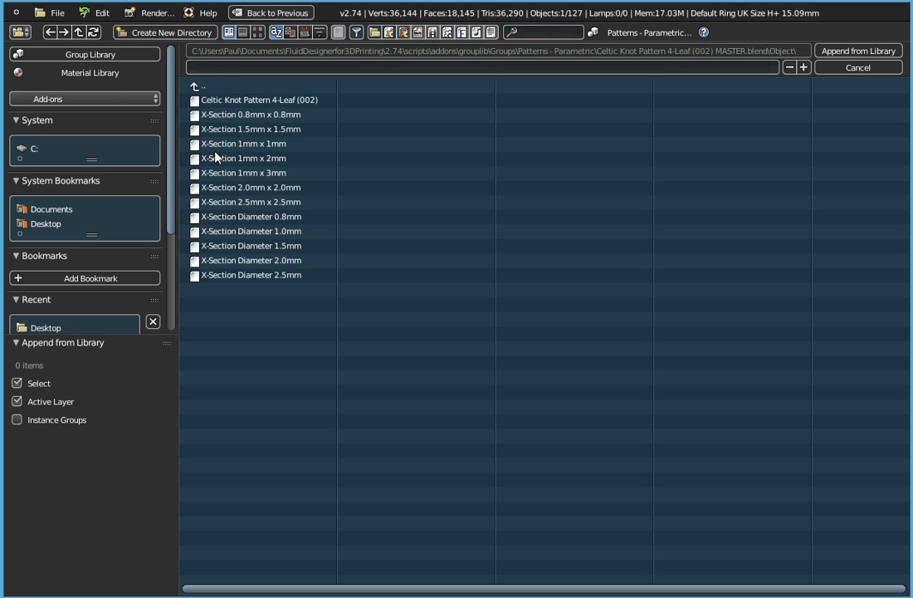
Browse up to the Groups folder and back through Patterns - Parametric to the Object folder of Celtic Knot Pattern 4-Leaf (002) MASTER.blend.
click(195, 87)
click(197, 86)
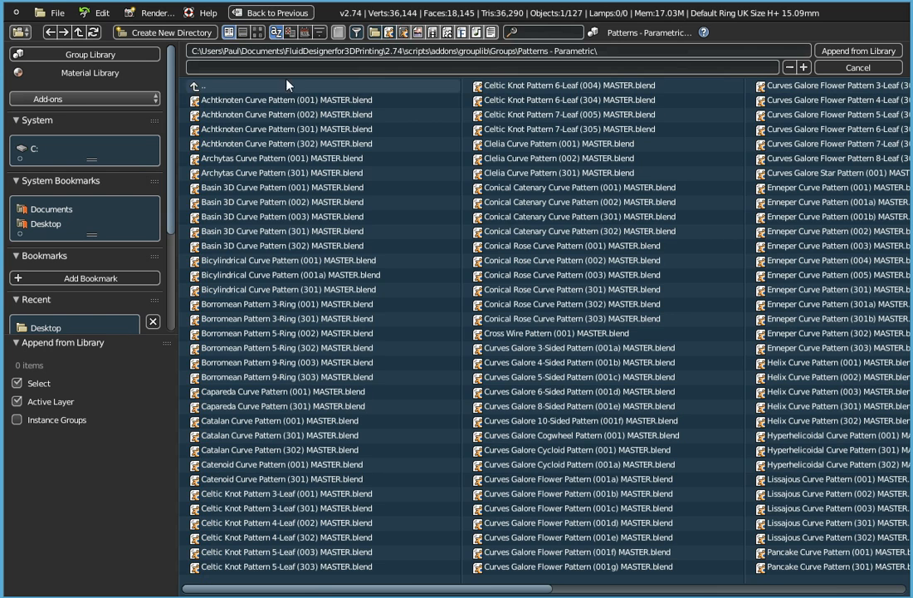
click(196, 86)
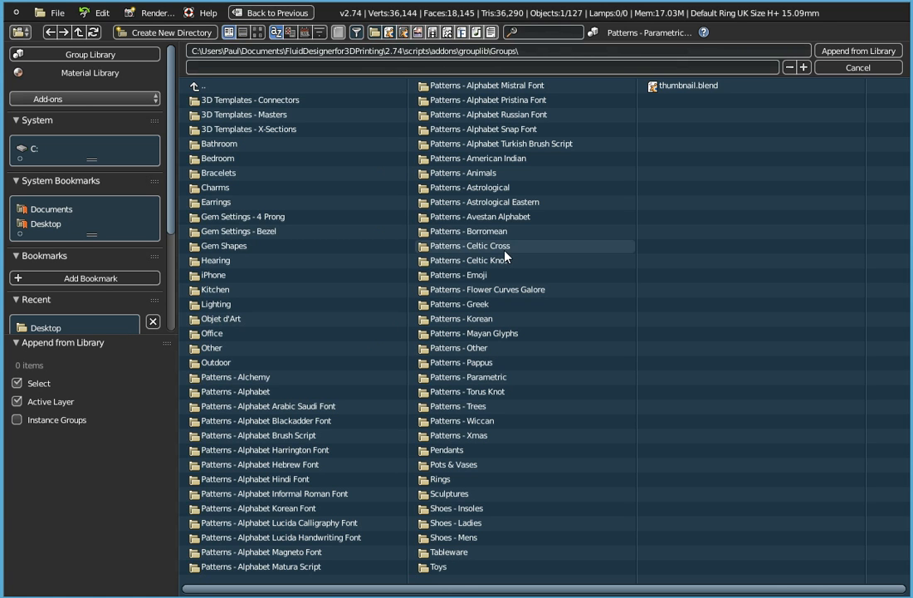
click(437, 382)
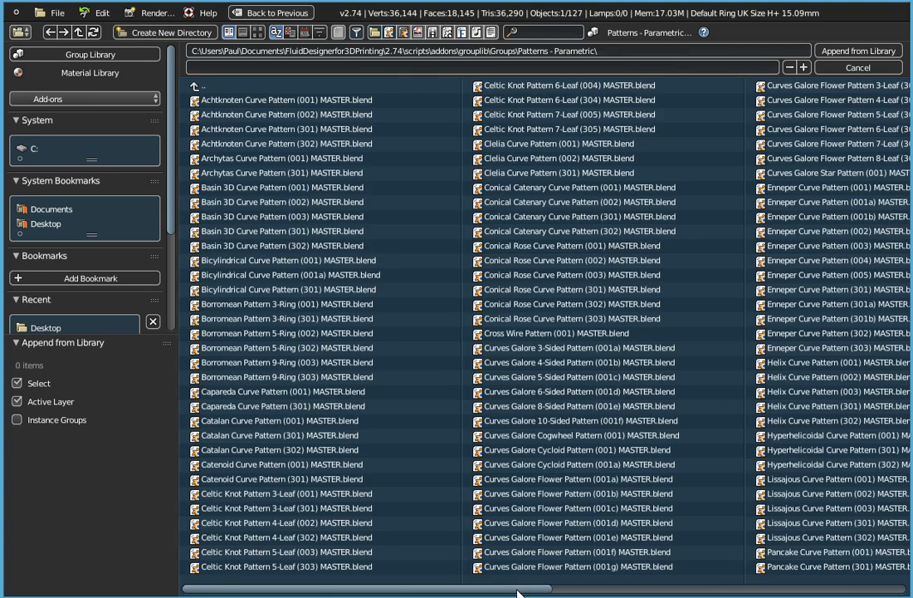
drag(517, 593, 402, 570)
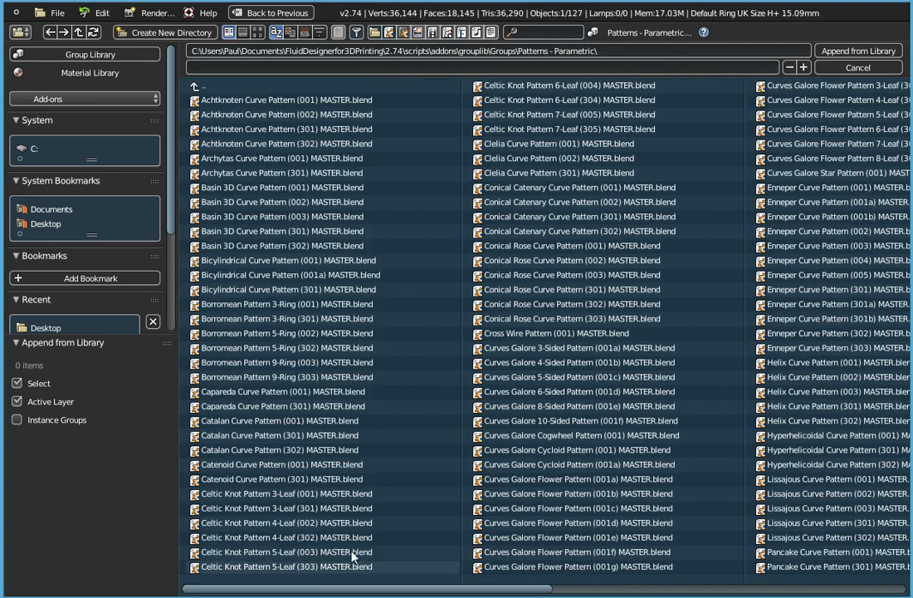
double_click(247, 523)
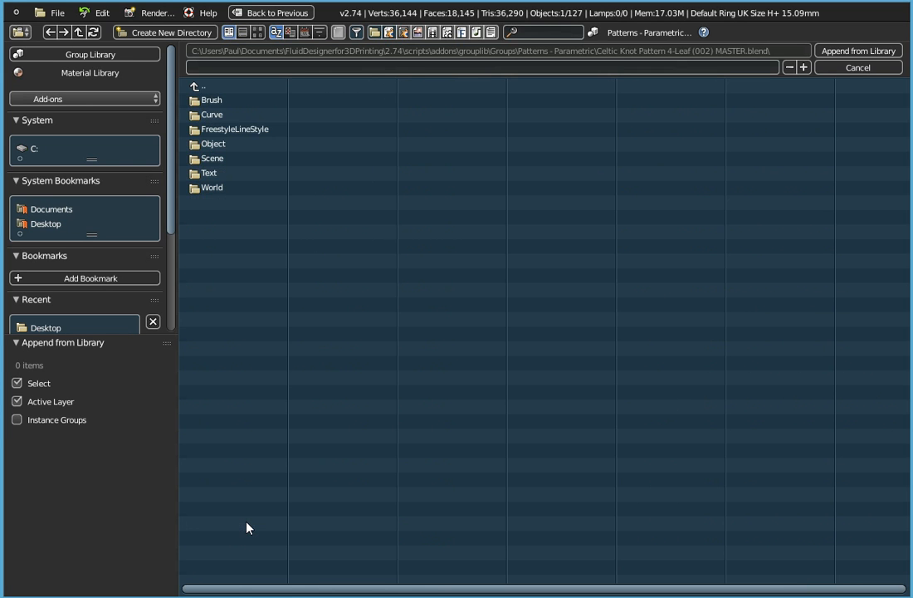
click(211, 145)
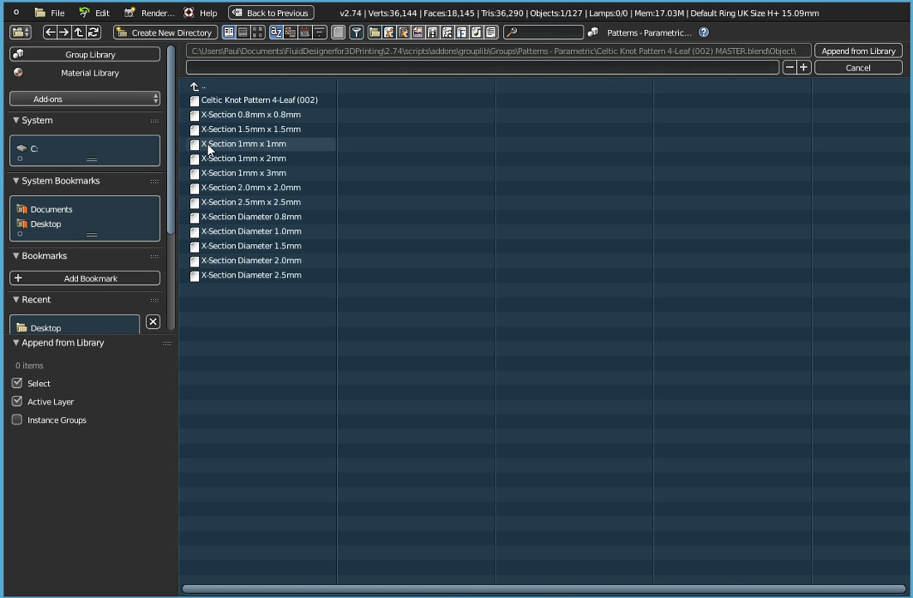
Append the Celtic Knot Pattern 4-Leaf (002) object to the ring scene and make it the active object.
click(232, 105)
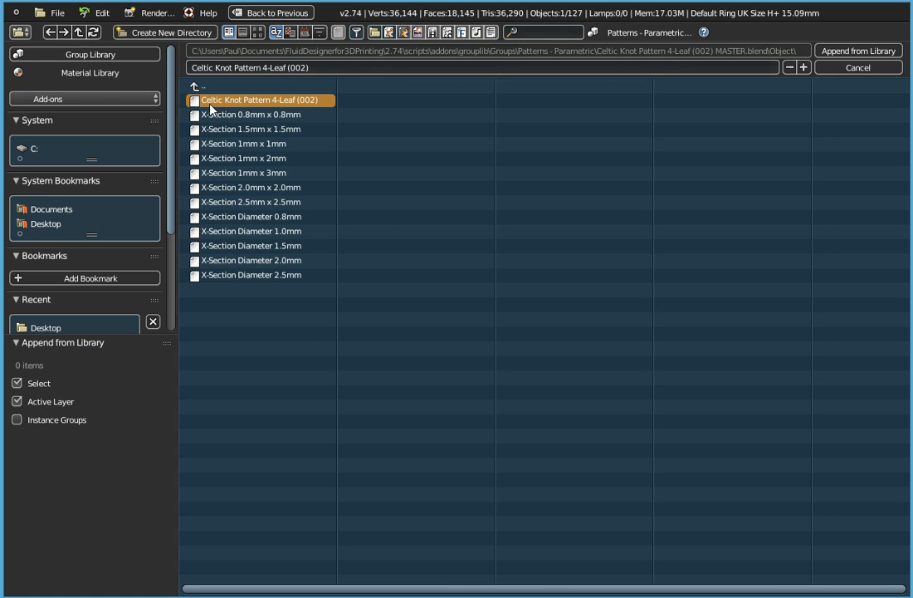
click(841, 52)
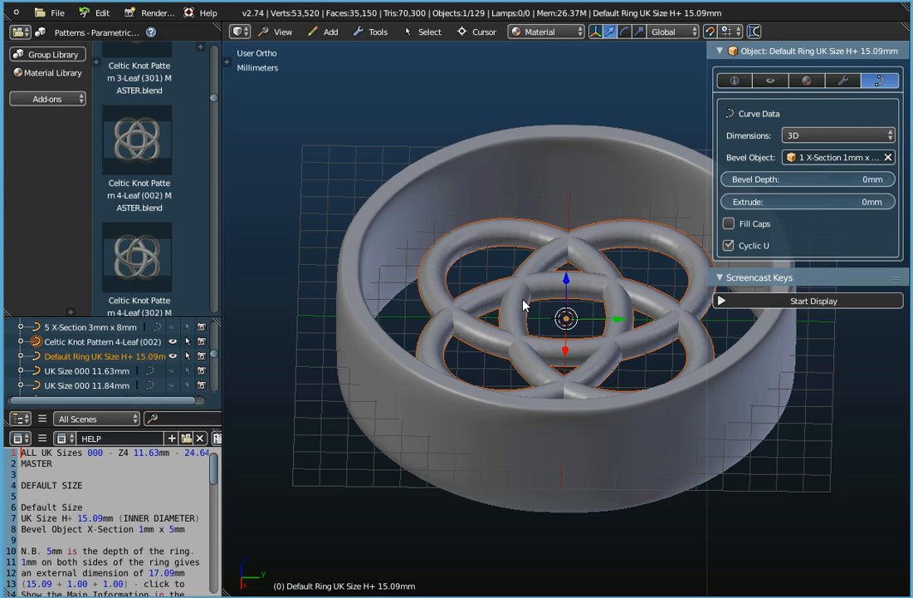
click(66, 345)
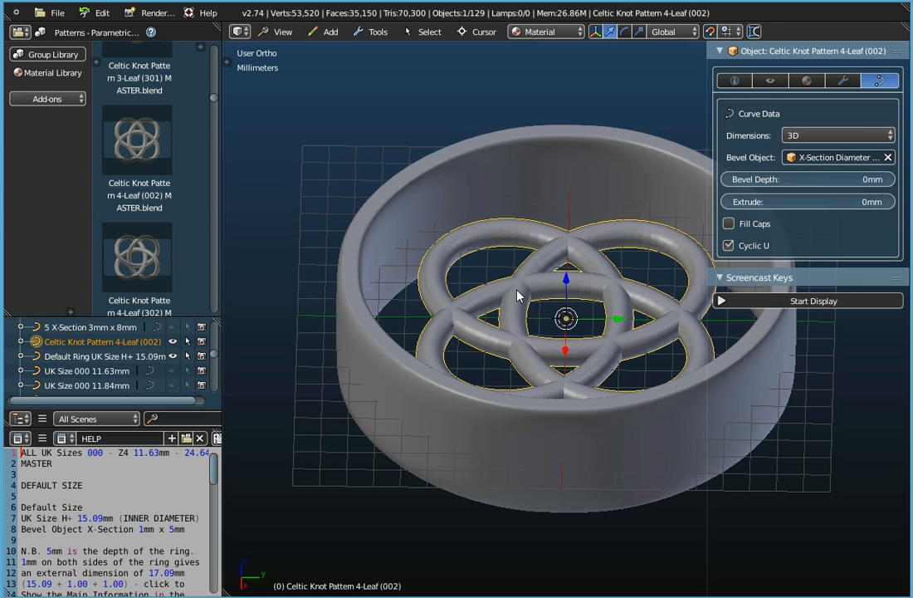
Start the Screencast Keys display and collapse its settings.
scroll(480, 358, up, 1)
middle_drag(443, 278, 526, 371)
scroll(488, 353, down, 1)
scroll(518, 361, down, 2)
mouse_move(555, 453)
middle_down()
mouse_move(549, 394)
mouse_move(546, 452)
middle_up()
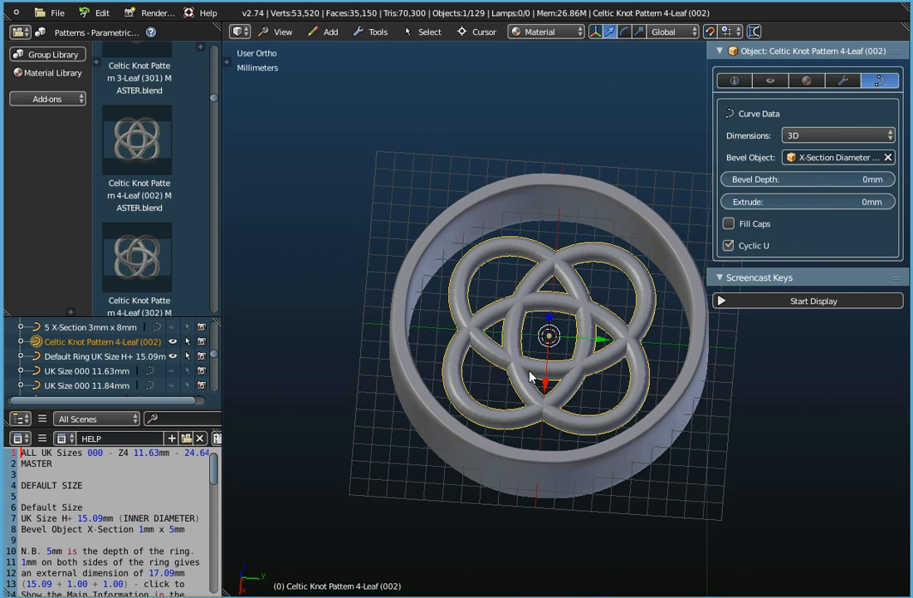
click(779, 307)
click(760, 278)
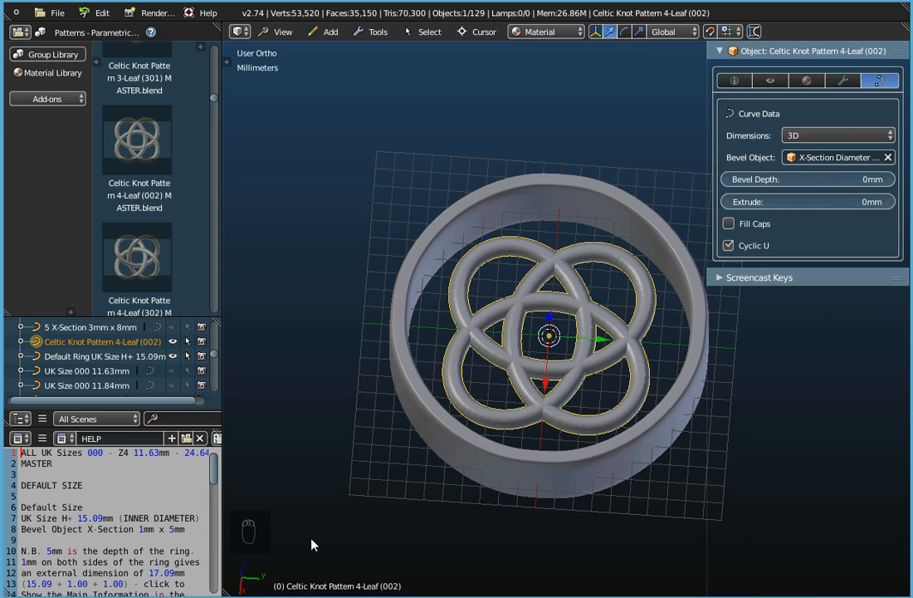
Scale the Celtic knot by 0.5 on all axes and apply its scale.
key(s)
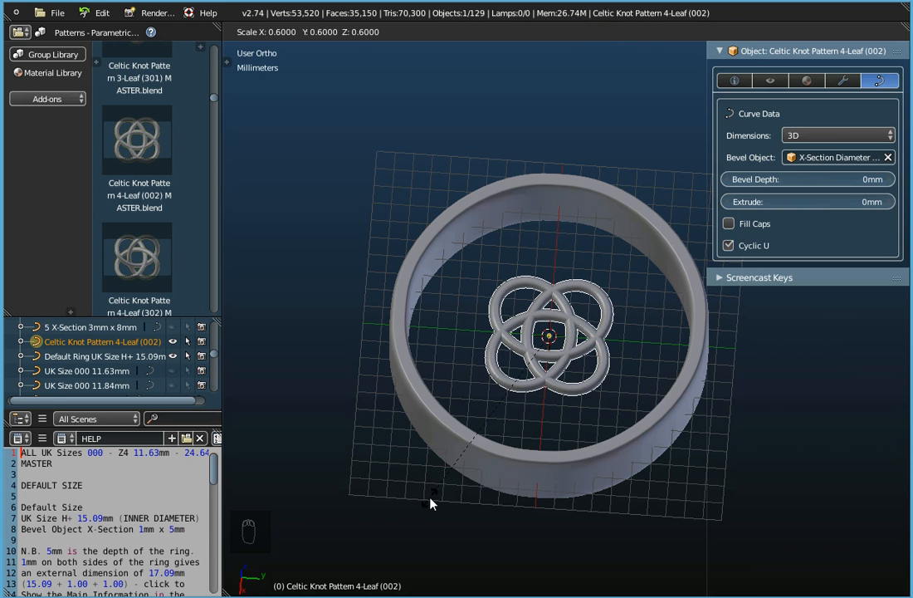
text(0.5)
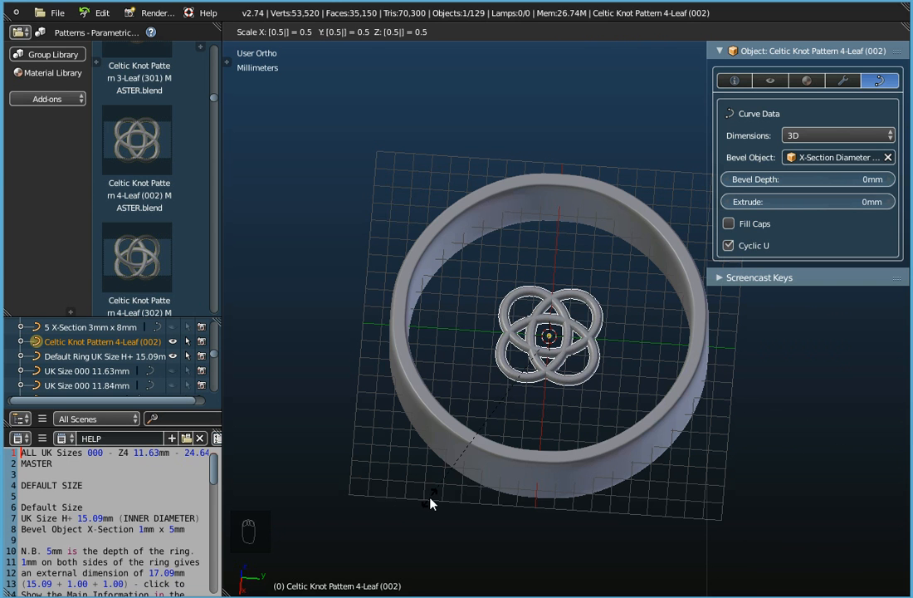
key(Return)
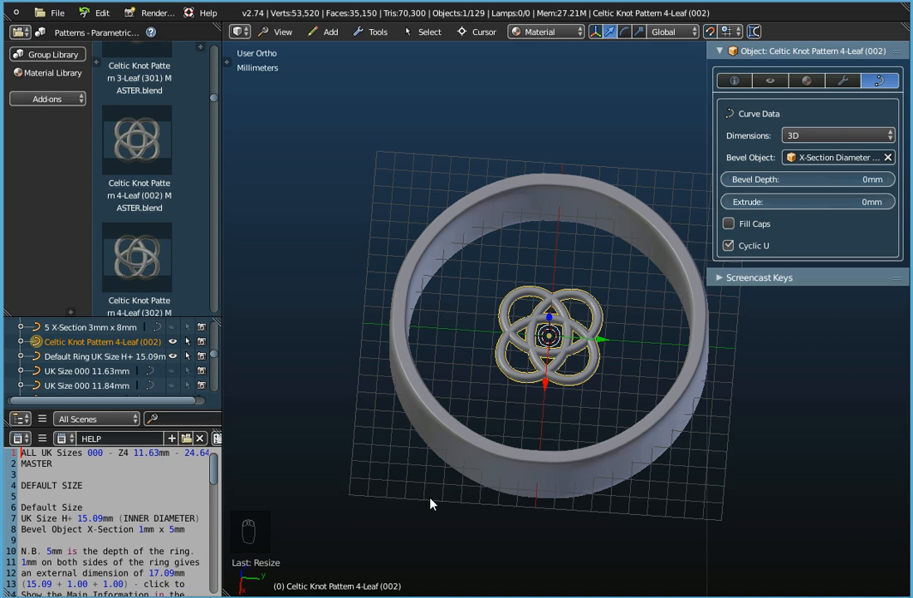
key(ctrl+a)
click(431, 500)
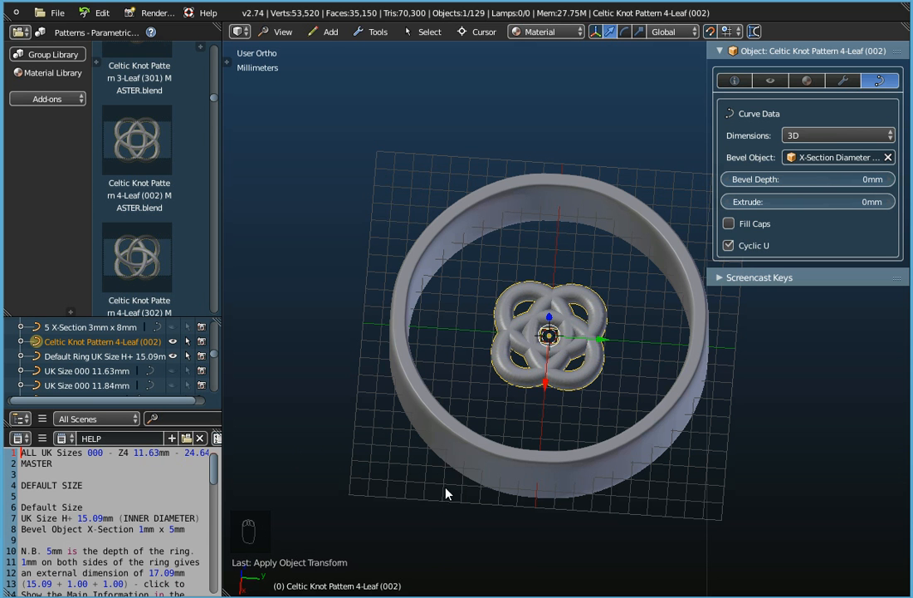
Set the Celtic knot's X rotation to 90° so that it stands upright inside the ring.
mouse_move(489, 452)
middle_down()
mouse_move(504, 347)
mouse_move(485, 466)
middle_up()
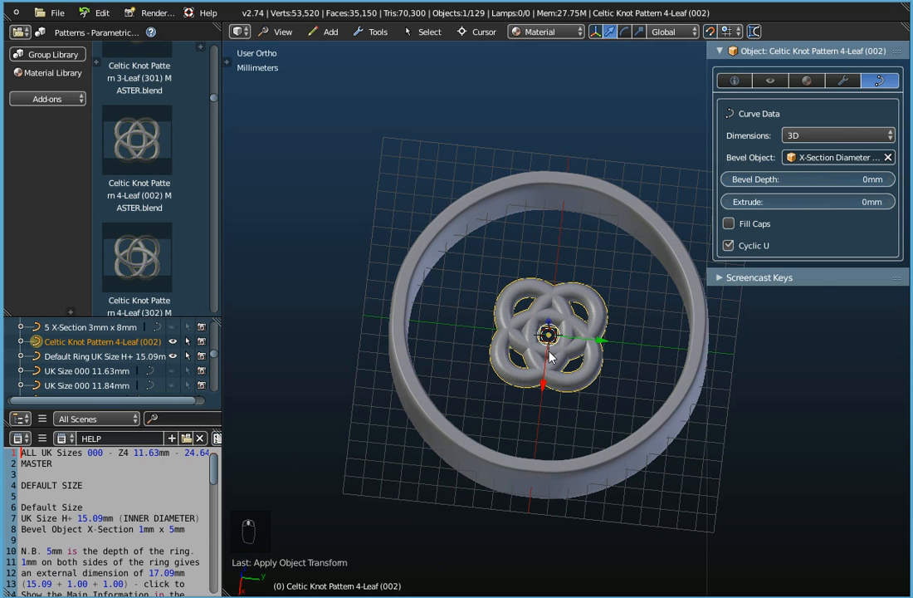
scroll(549, 355, up, 3)
middle_drag(549, 355, 581, 302)
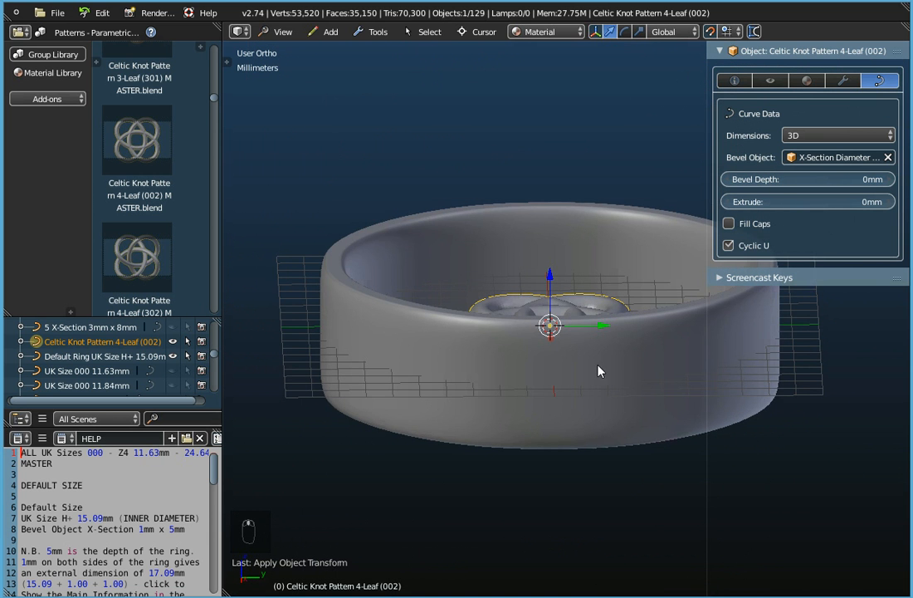
middle_drag(598, 372, 508, 310)
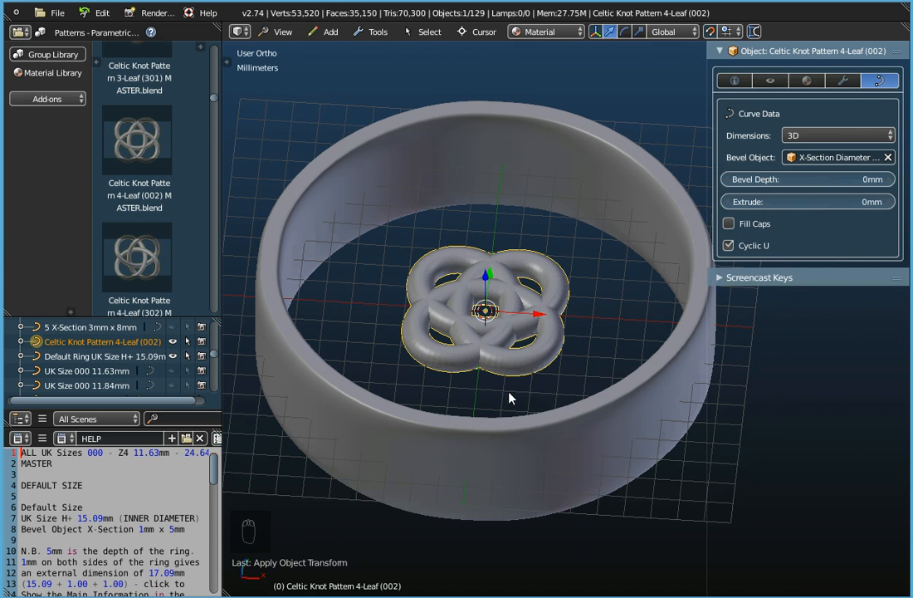
click(735, 80)
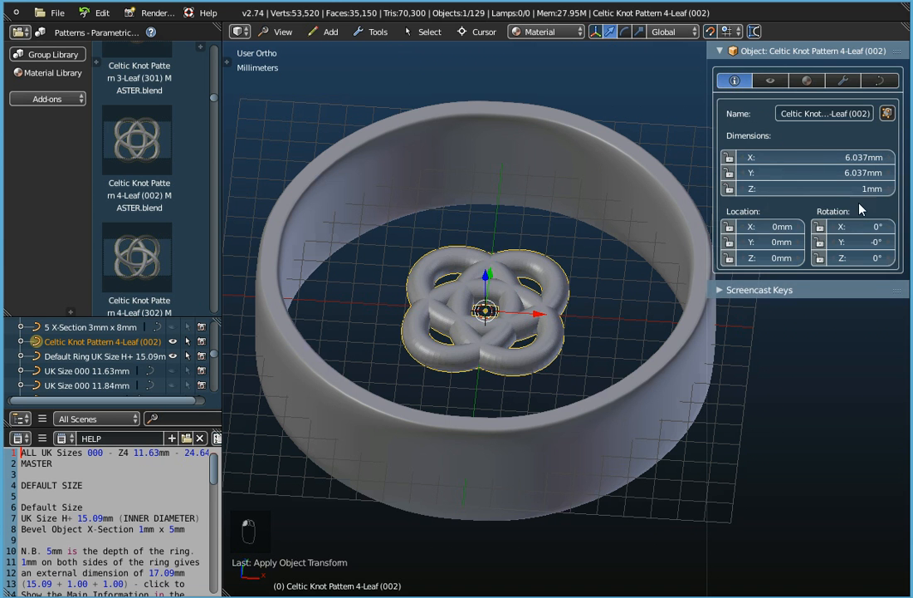
click(891, 225)
click(892, 225)
click(892, 225)
click(892, 225)
click(892, 225)
click(863, 225)
text(90)
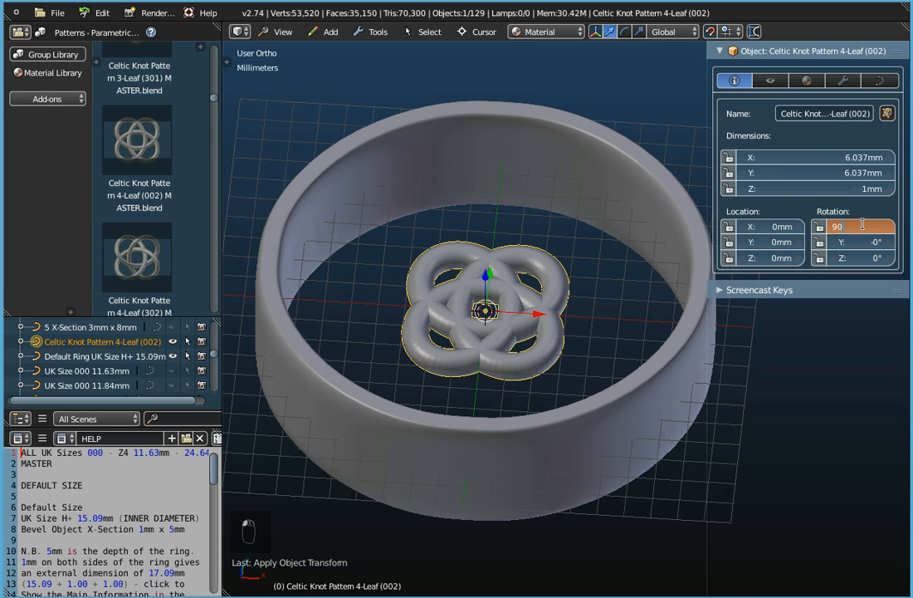
key(Return)
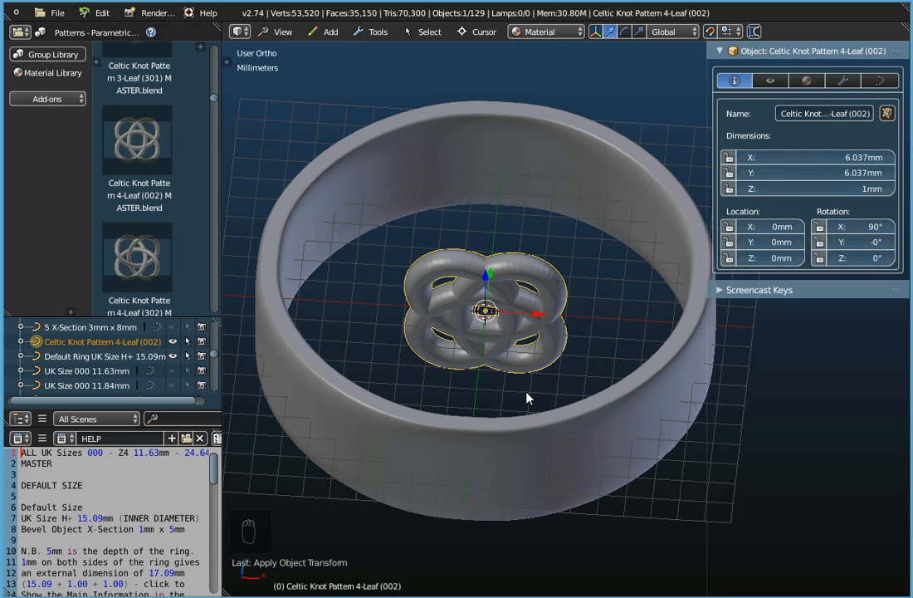
Switch to the front view to compare the upright knot with the ring band.
middle_drag(526, 380, 428, 188)
click(277, 31)
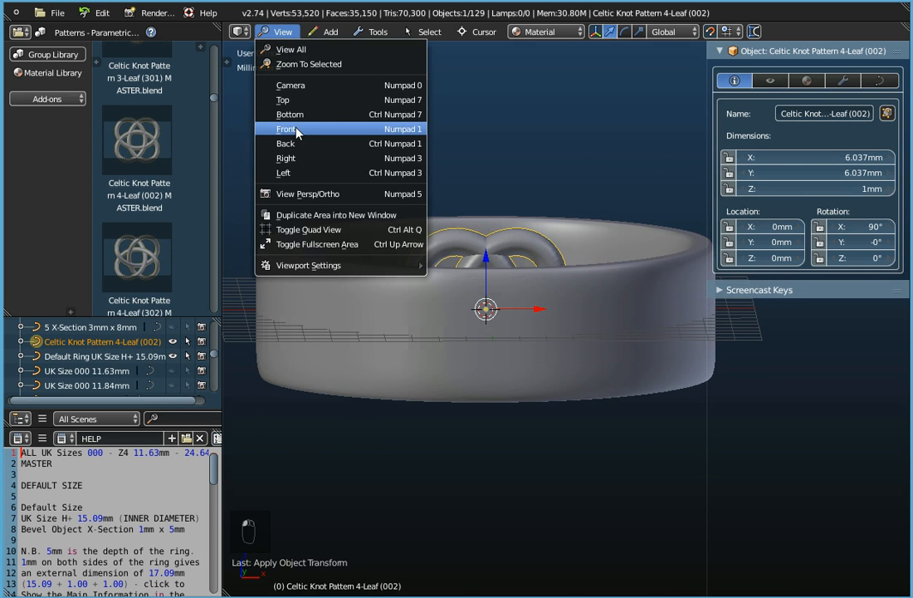
click(293, 129)
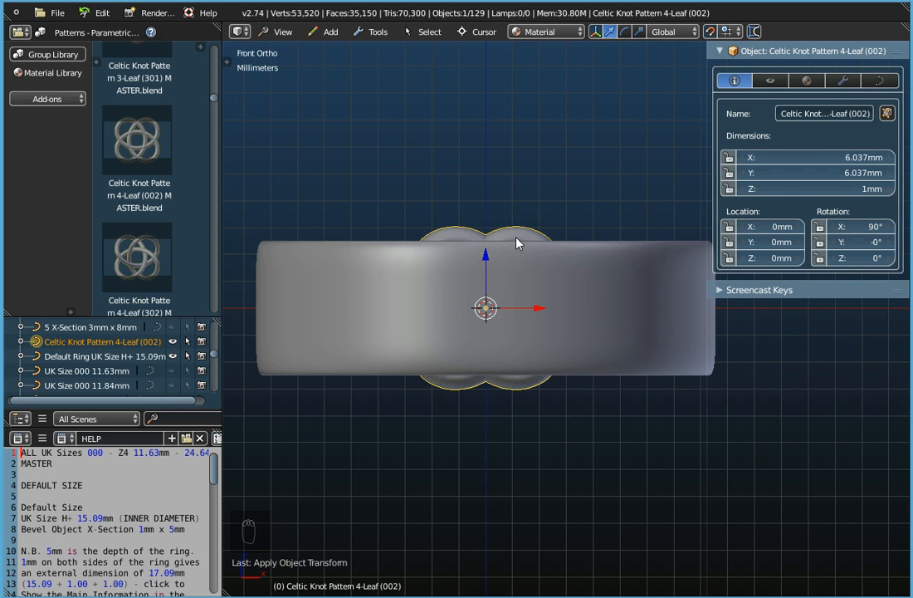
Change the default ring's bevel object to 1 X-Section 1mm x 6mm and view the widened band around the knot.
right_click(618, 312)
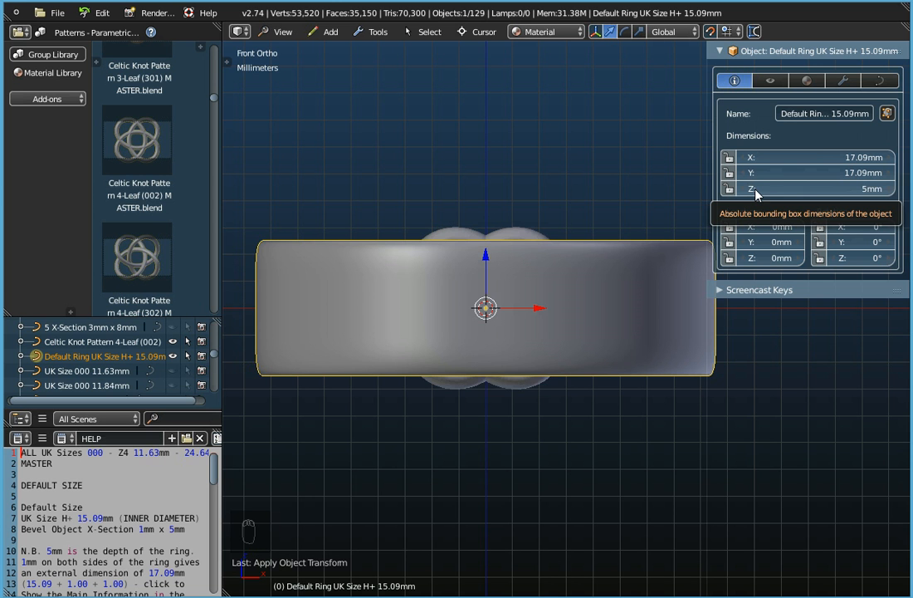
click(880, 81)
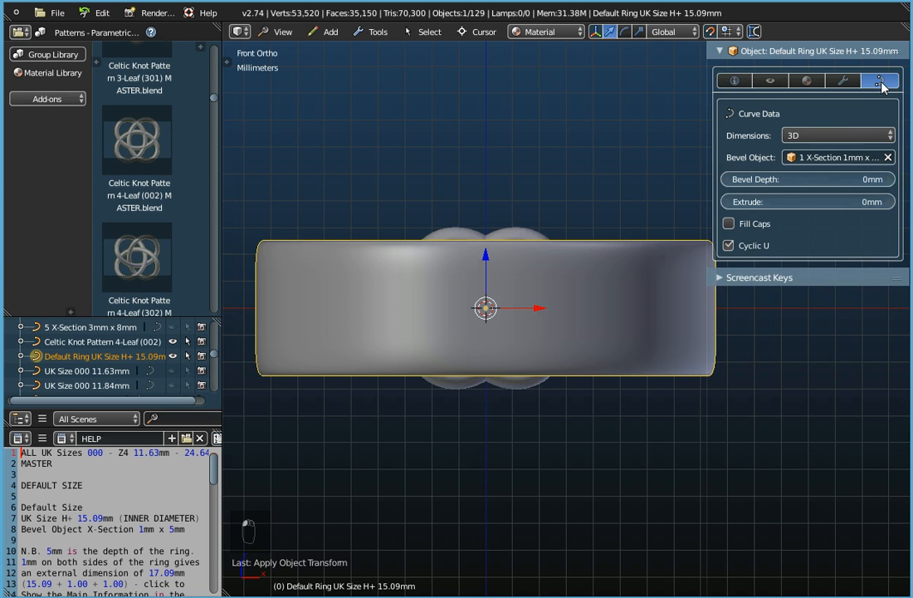
click(836, 158)
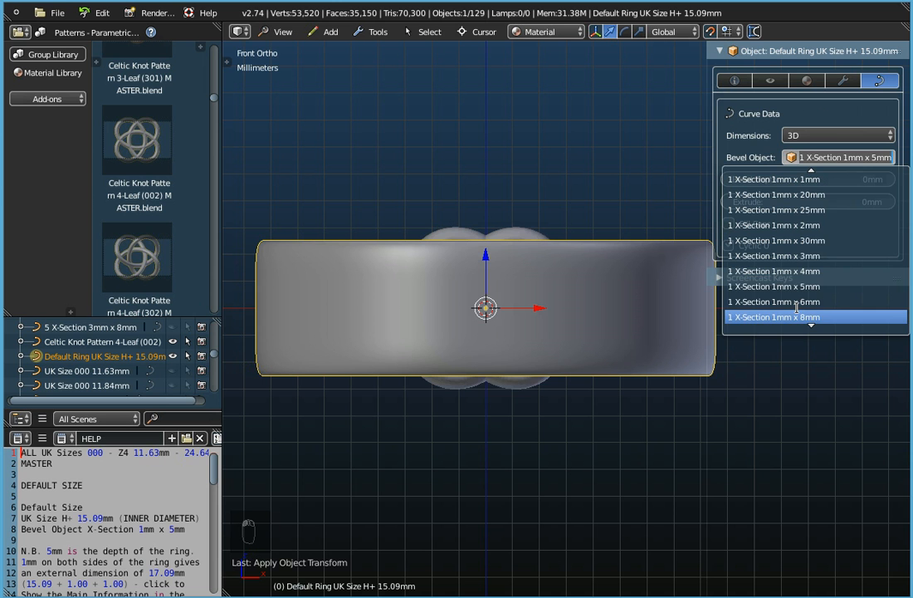
scroll(797, 307, down, 1)
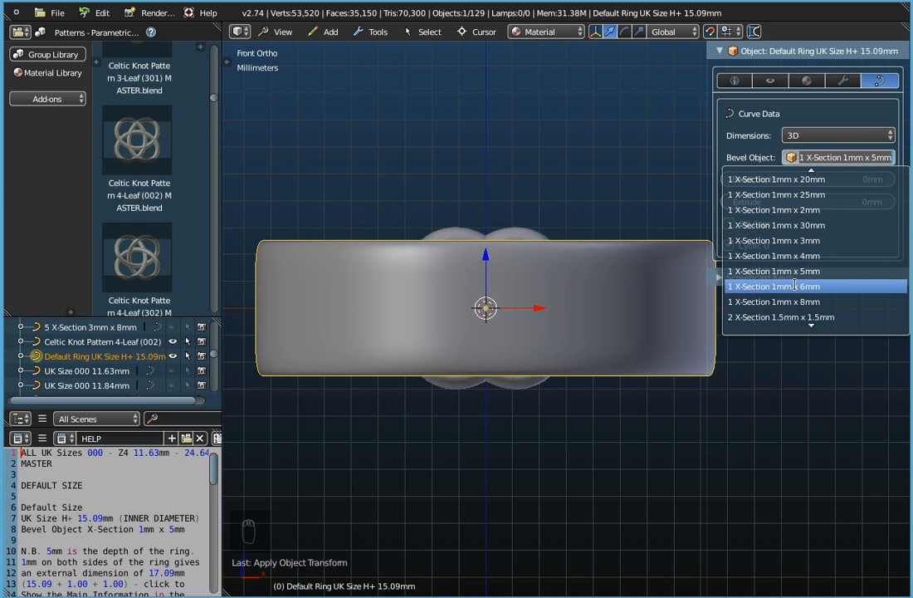
click(795, 286)
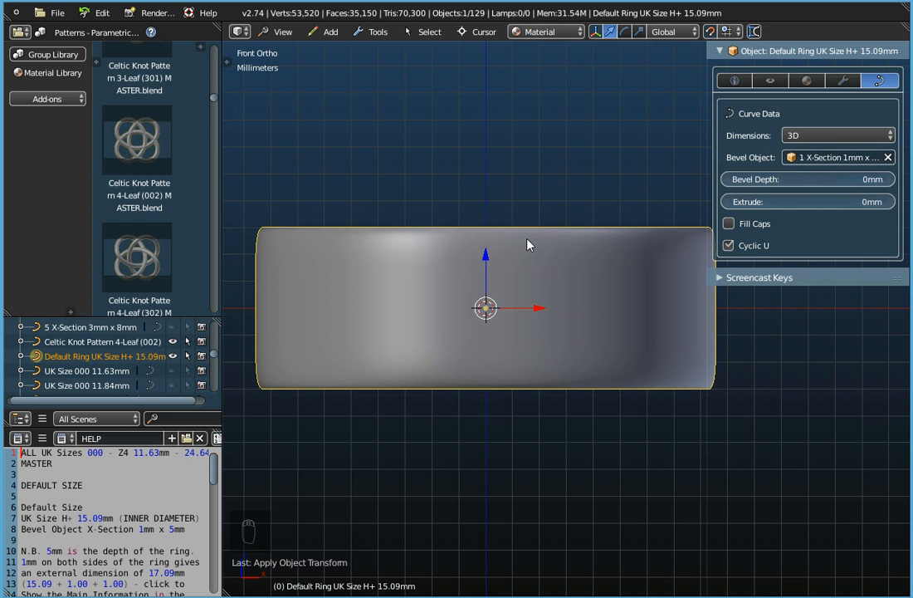
middle_drag(543, 224, 548, 274)
middle_drag(563, 229, 477, 330)
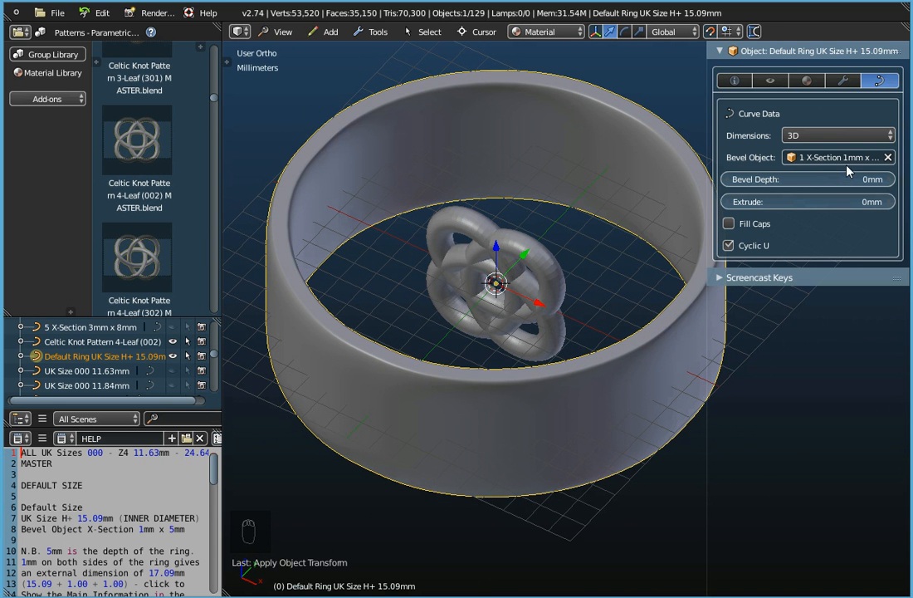
Add a Curve modifier to the Celtic knot inside the ring.
right_click(545, 263)
middle_drag(546, 263, 529, 393)
middle_drag(408, 446, 394, 363)
scroll(380, 386, down, 2)
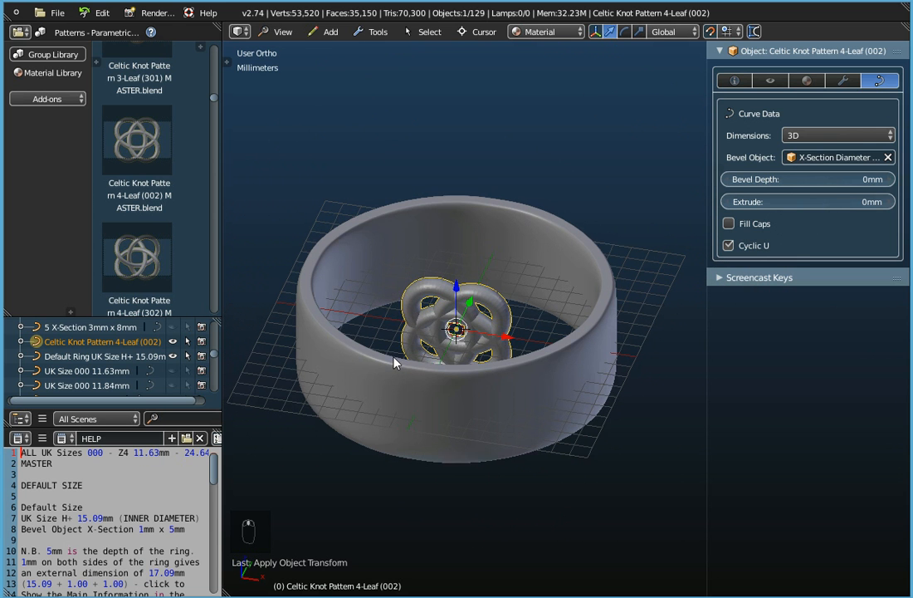
click(842, 83)
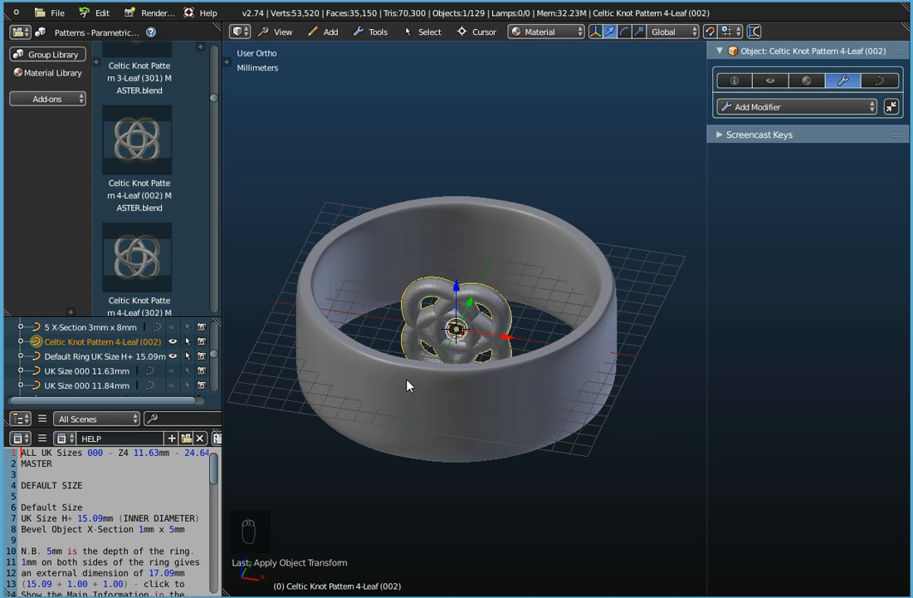
click(767, 111)
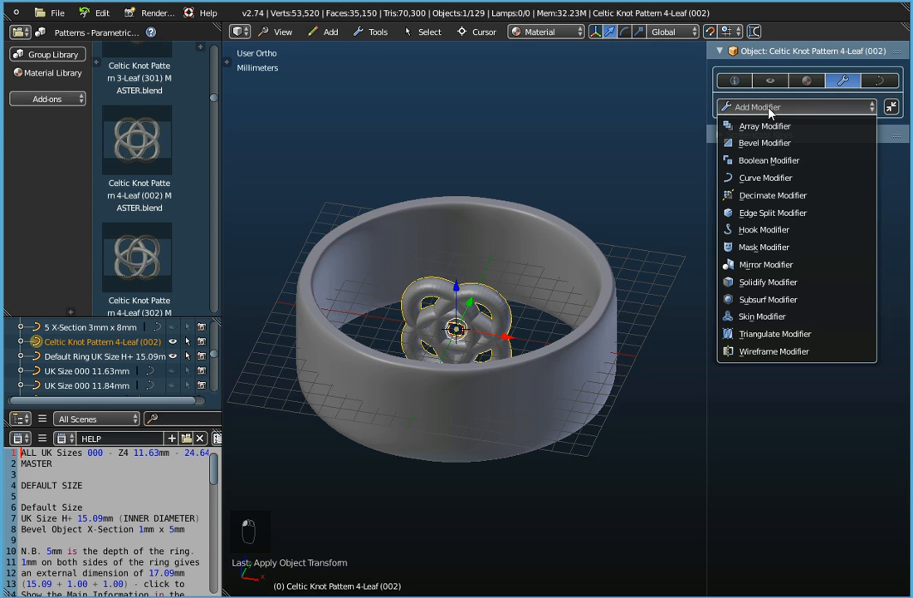
click(754, 178)
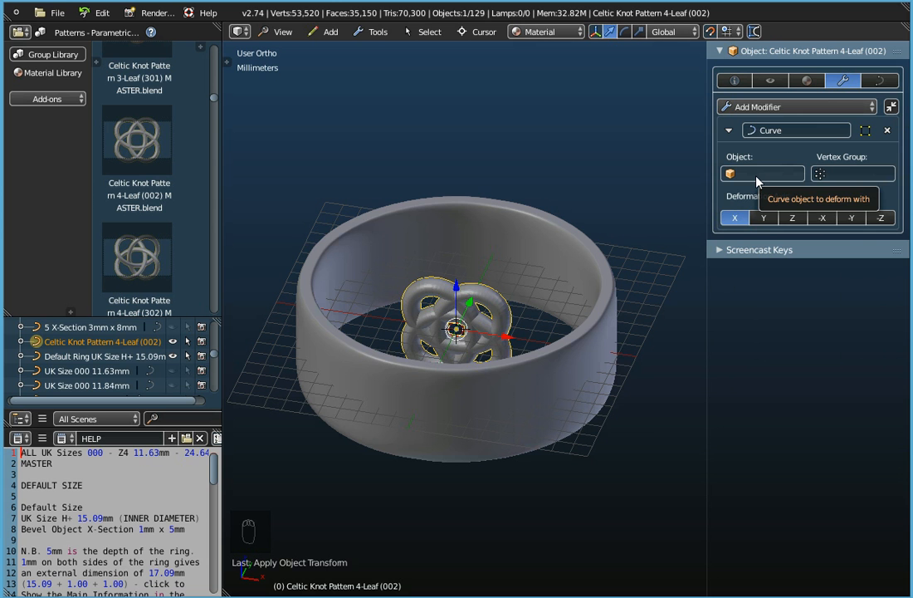
Set the knot's Curve modifier to deform along the Default Ring UK Size H+ 15.09mm object.
click(756, 181)
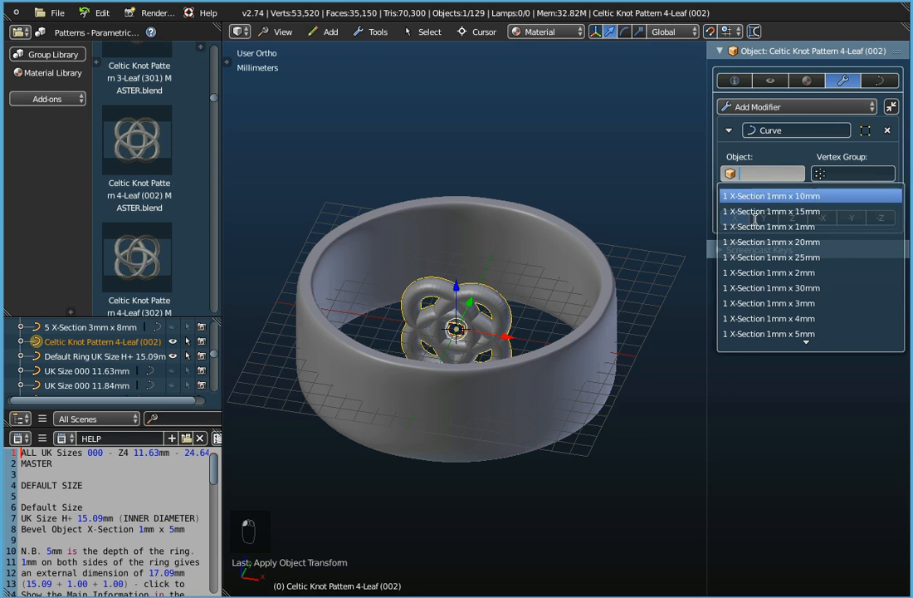
scroll(764, 296, down, 10)
scroll(763, 296, down, 3)
scroll(764, 297, down, 16)
scroll(764, 296, down, 20)
scroll(764, 298, down, 6)
scroll(765, 338, down, 2)
scroll(764, 338, up, 8)
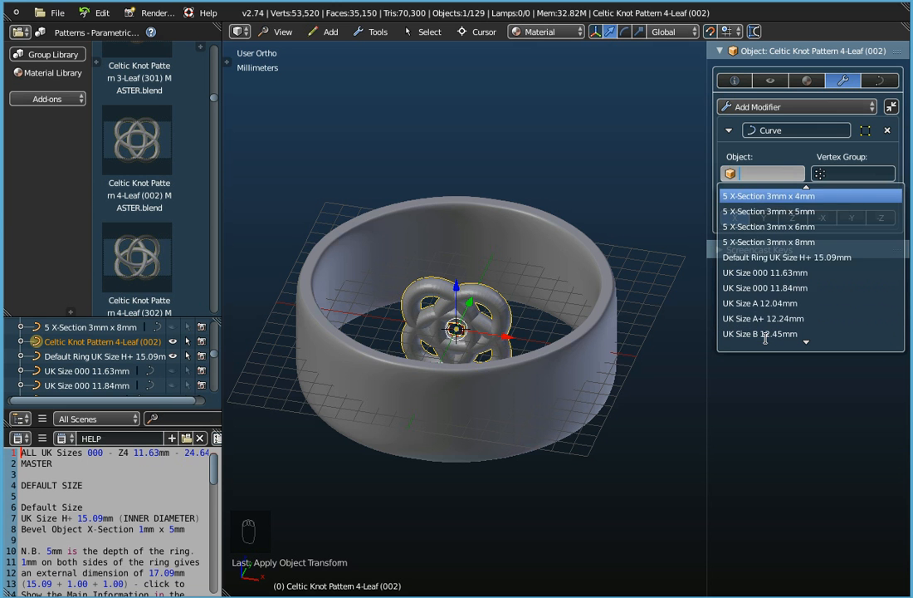
click(759, 258)
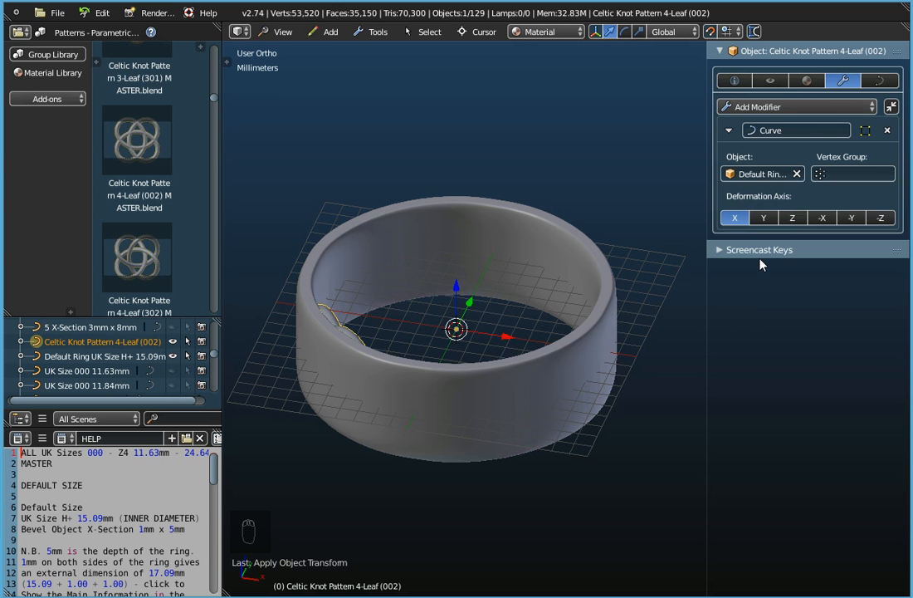
In top view, move all the knot's control points 1 mm along the Y axis in Edit Mode, bringing the knot onto the band's outside.
middle_drag(406, 309, 366, 395)
middle_drag(461, 342, 441, 287)
click(283, 32)
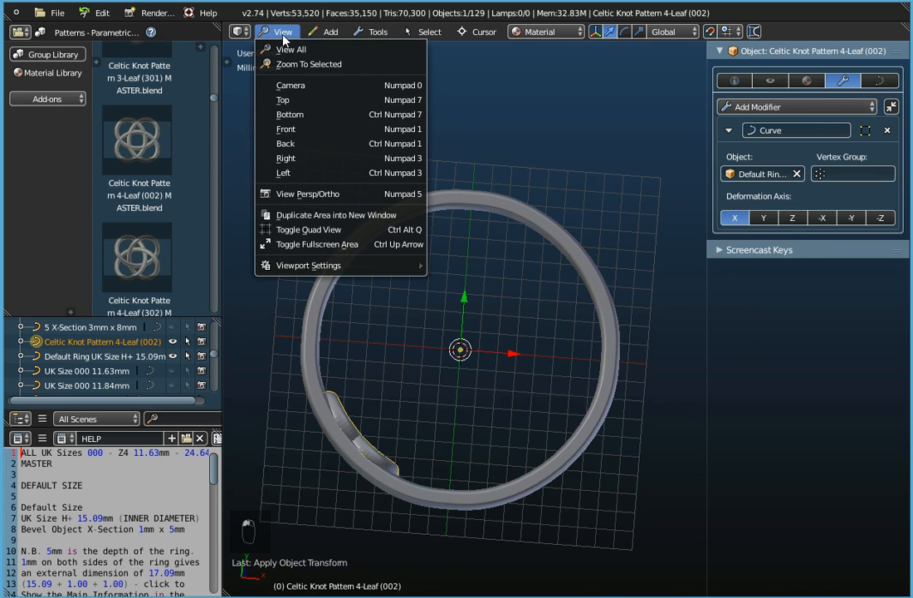
click(301, 102)
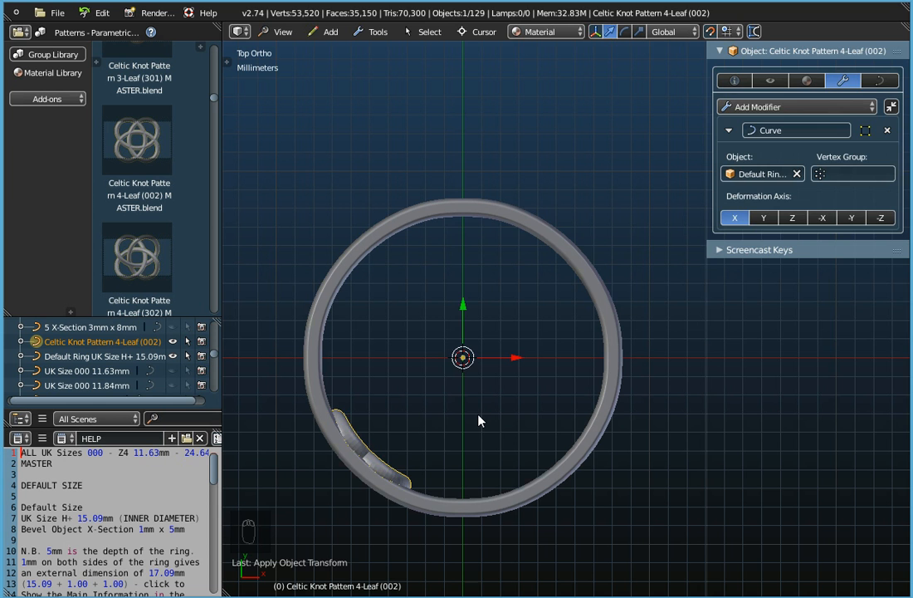
key(Tab)
scroll(479, 414, up, 4)
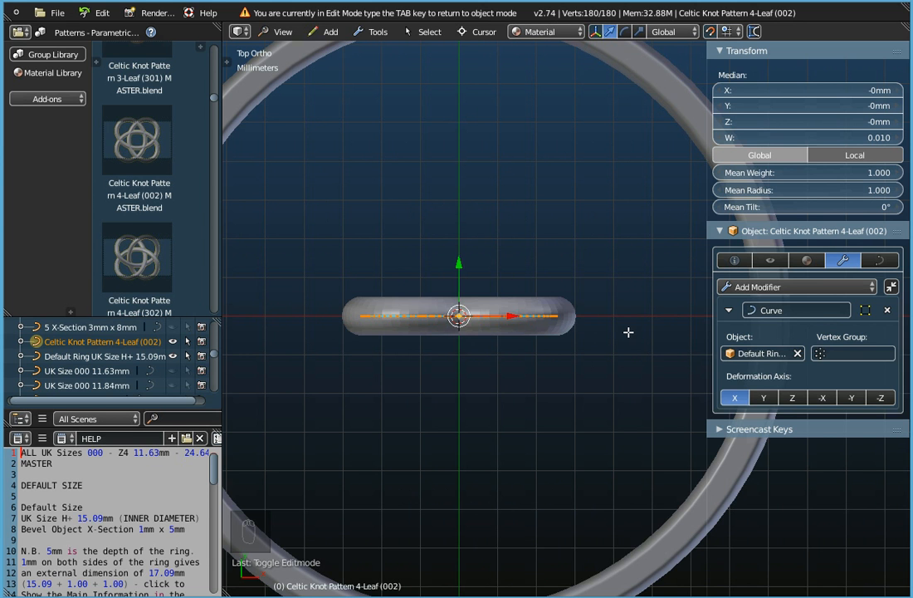
scroll(572, 382, down, 2)
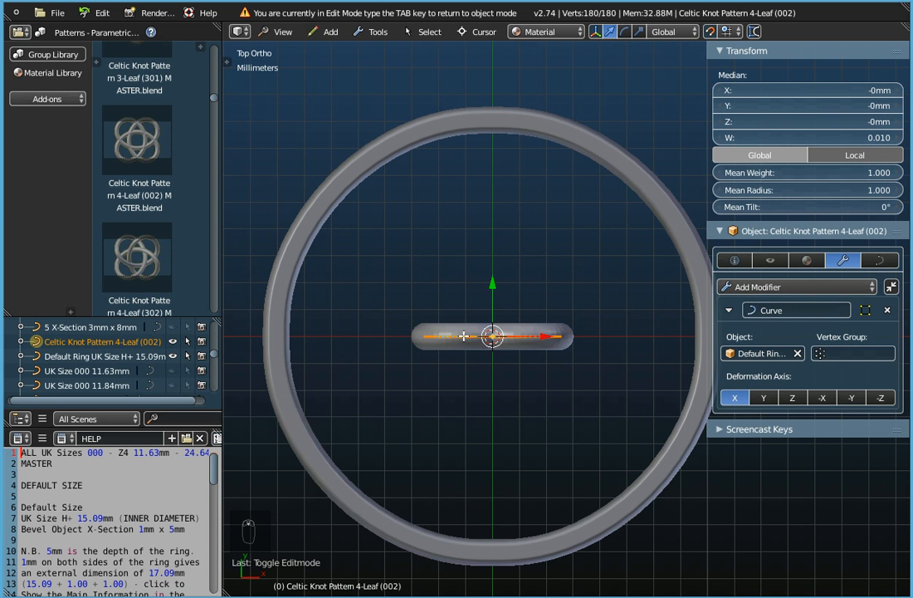
drag(493, 283, 494, 259)
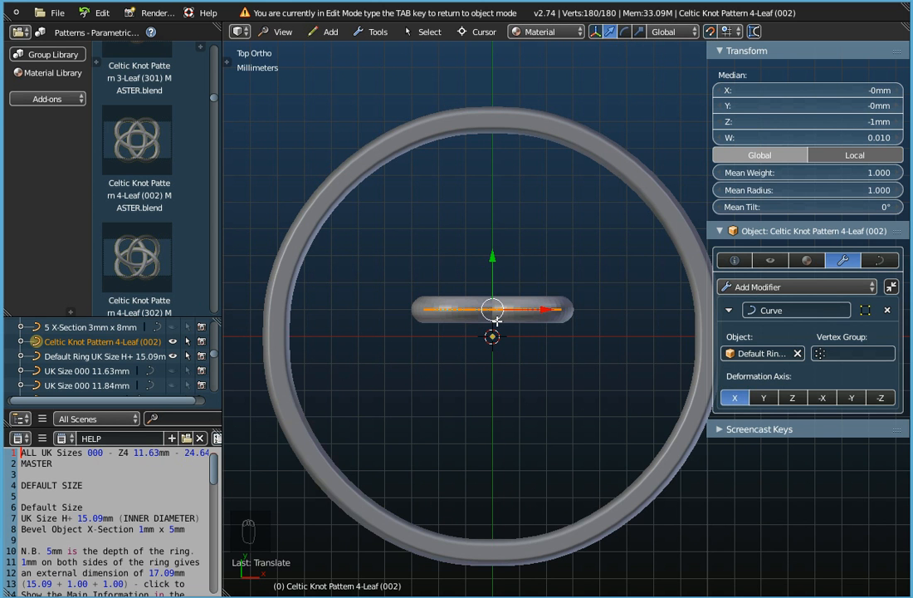
key(Tab)
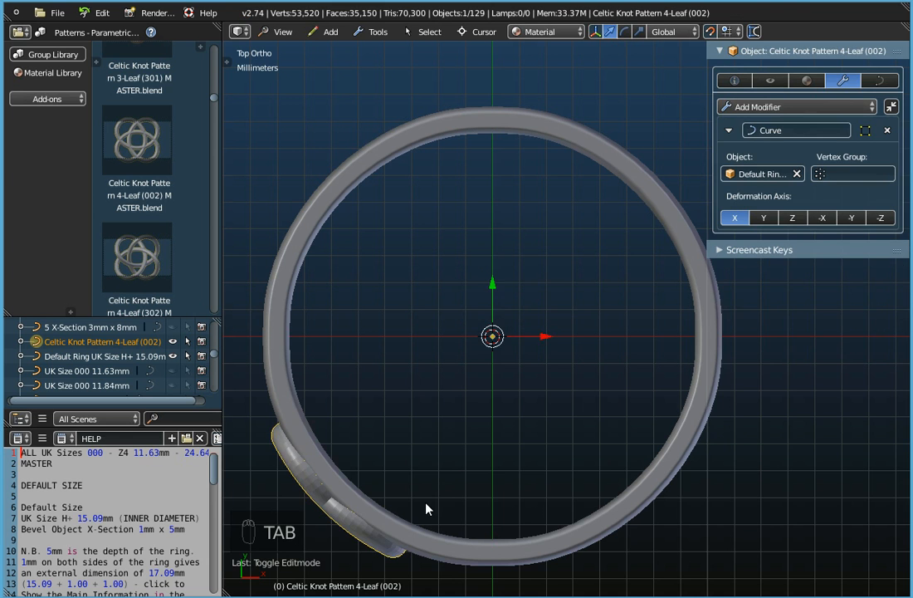
Examine how the knot sits on the band's outer surface and try the ruler at its middle in top view.
middle_drag(379, 529, 442, 227)
scroll(493, 250, down, 1)
shift+middle_drag(499, 263, 492, 402)
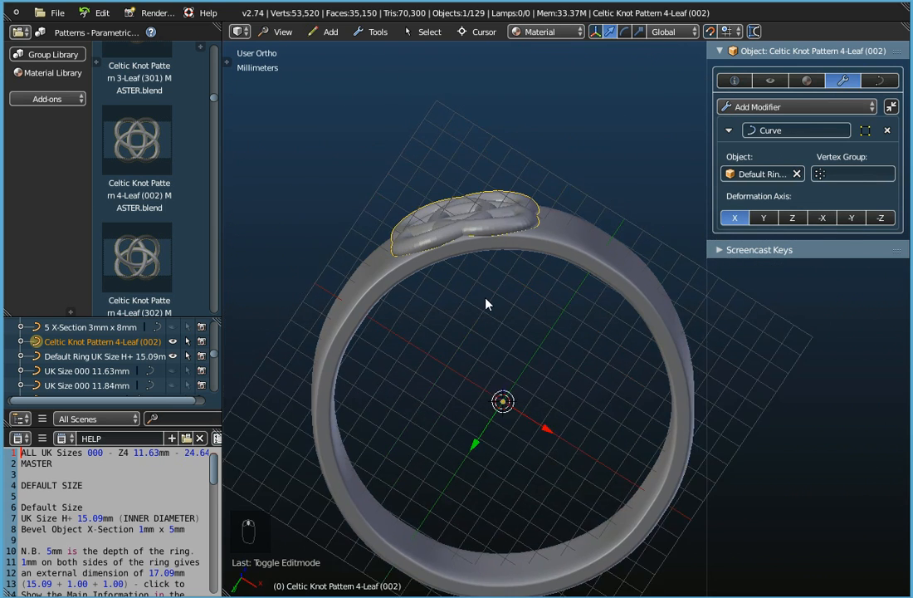
scroll(486, 298, up, 3)
mouse_move(486, 298)
middle_down()
mouse_move(489, 269)
mouse_move(493, 285)
middle_up()
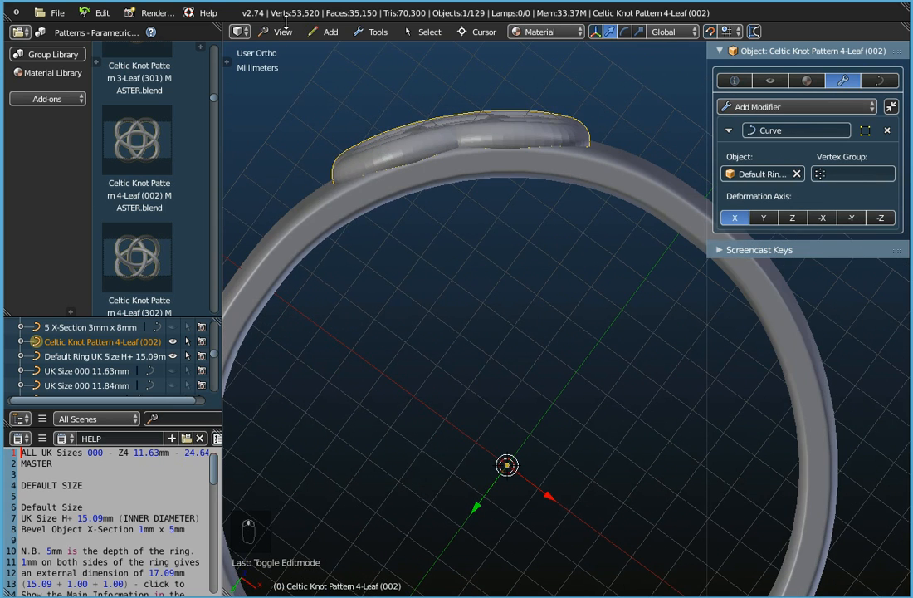
click(282, 32)
click(291, 106)
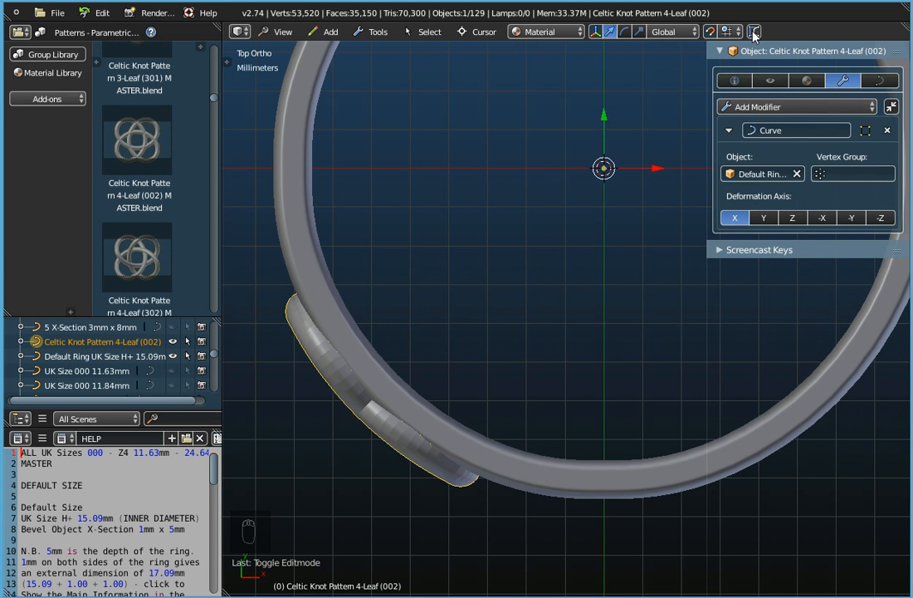
key(KP_Decimal)
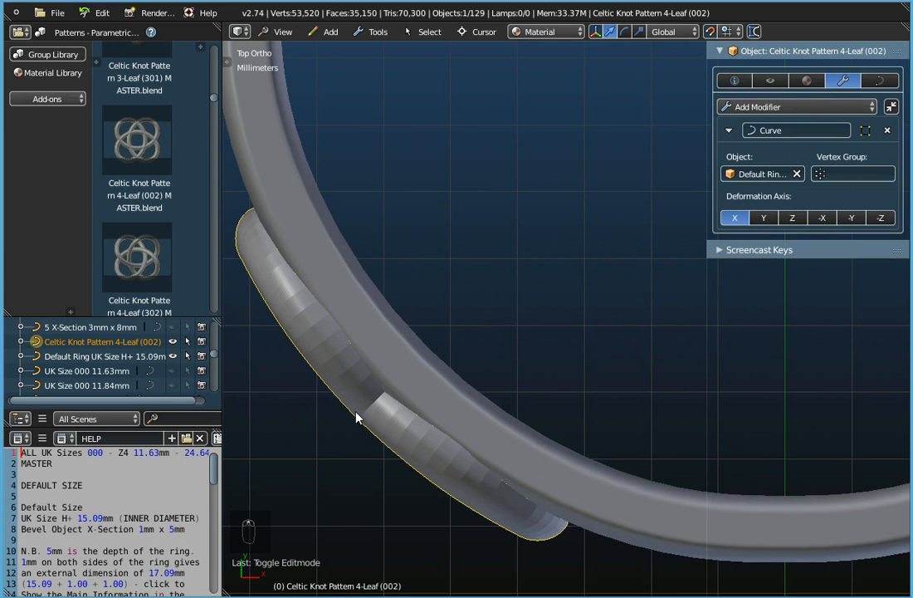
click(754, 31)
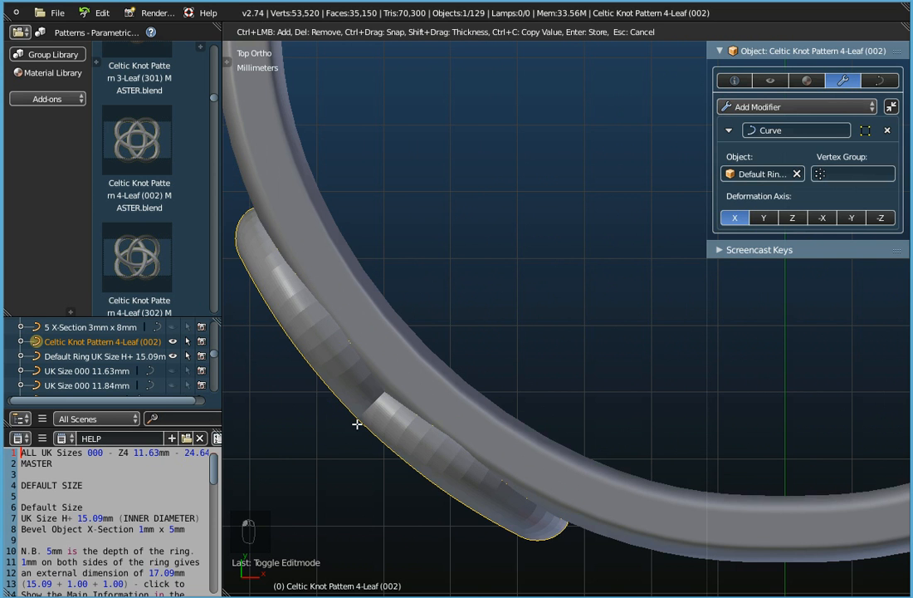
mouse_move(358, 421)
mouse_down()
mouse_move(386, 393)
mouse_move(375, 427)
mouse_up()
key(Escape)
Try moving the knot's control points another 1 mm along Y in top view, to a median Z of -2 mm.
scroll(370, 406, down, 5)
middle_drag(371, 406, 415, 309)
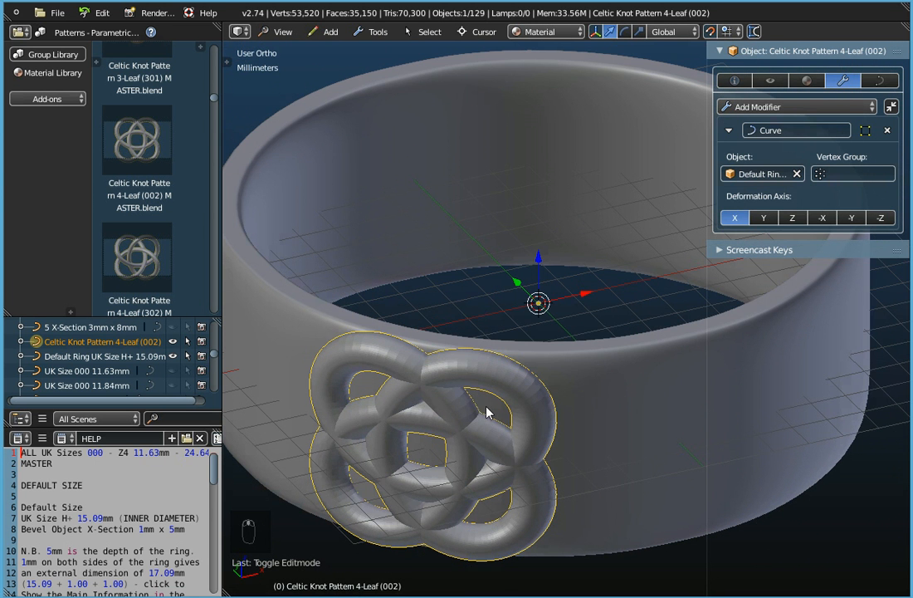
middle_drag(488, 419, 307, 377)
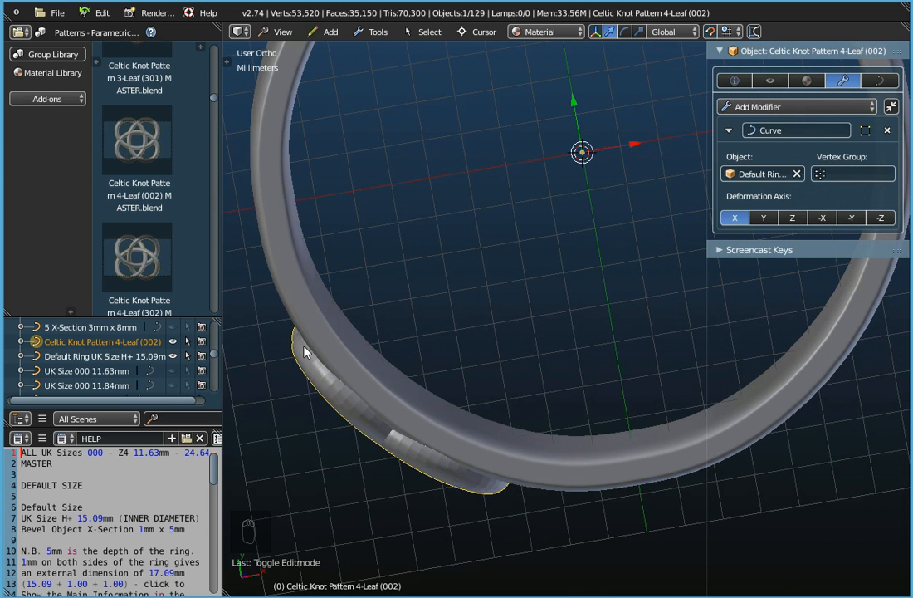
middle_drag(301, 349, 390, 283)
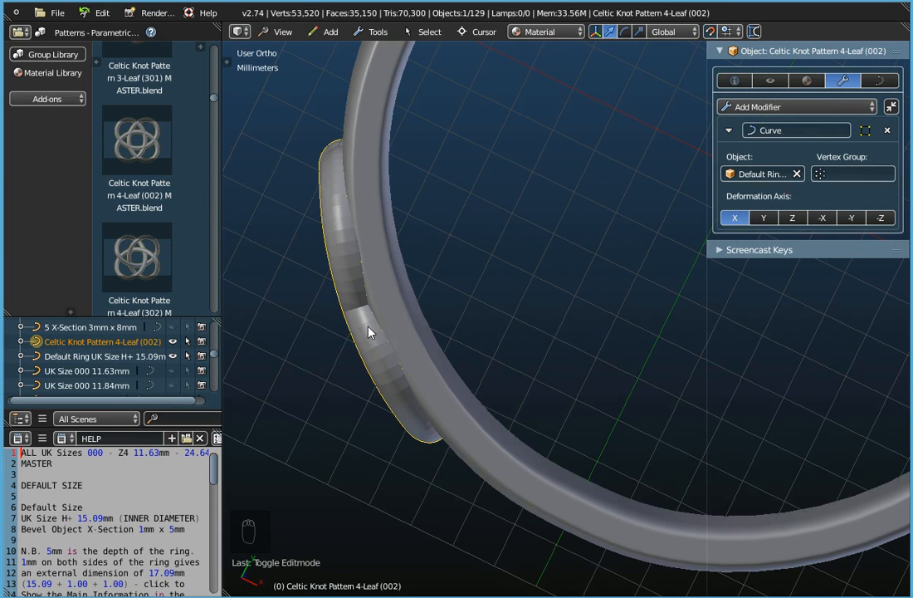
click(277, 31)
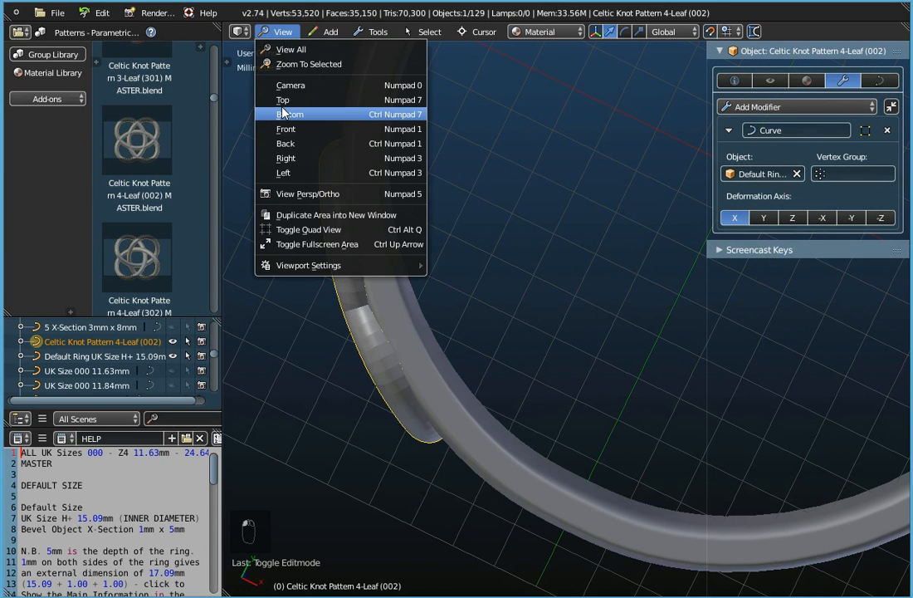
click(304, 98)
scroll(404, 284, down, 3)
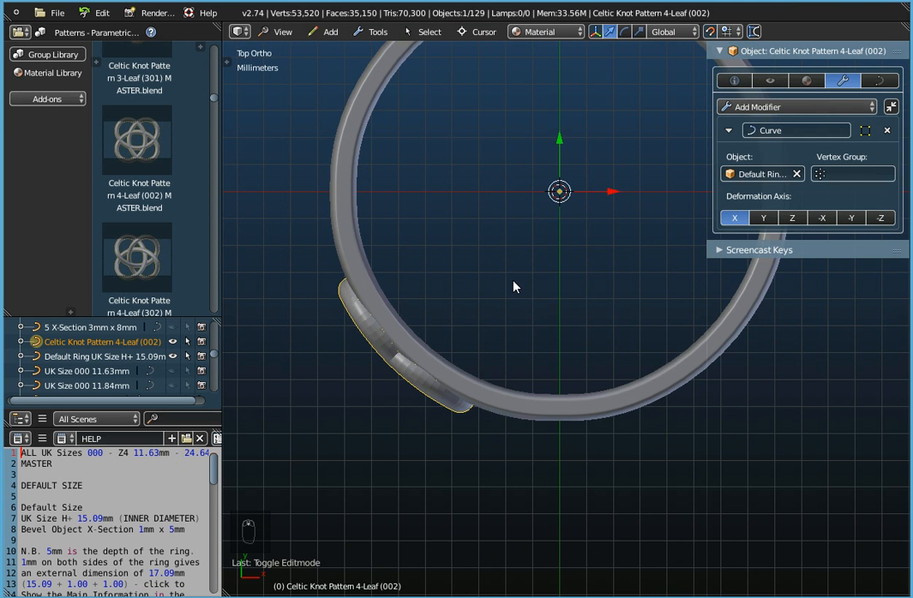
key(Tab)
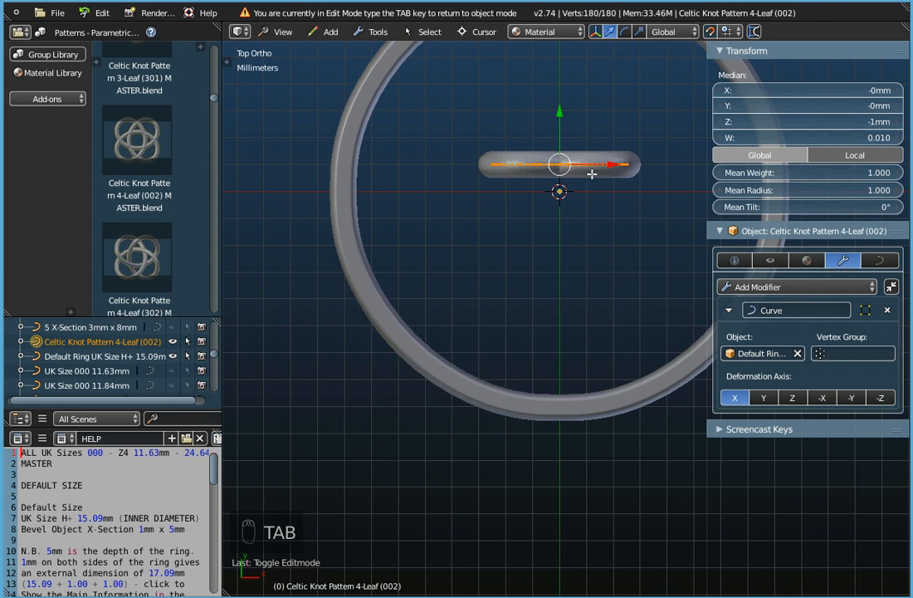
scroll(592, 175, up, 3)
drag(510, 218, 511, 163)
scroll(509, 324, down, 3)
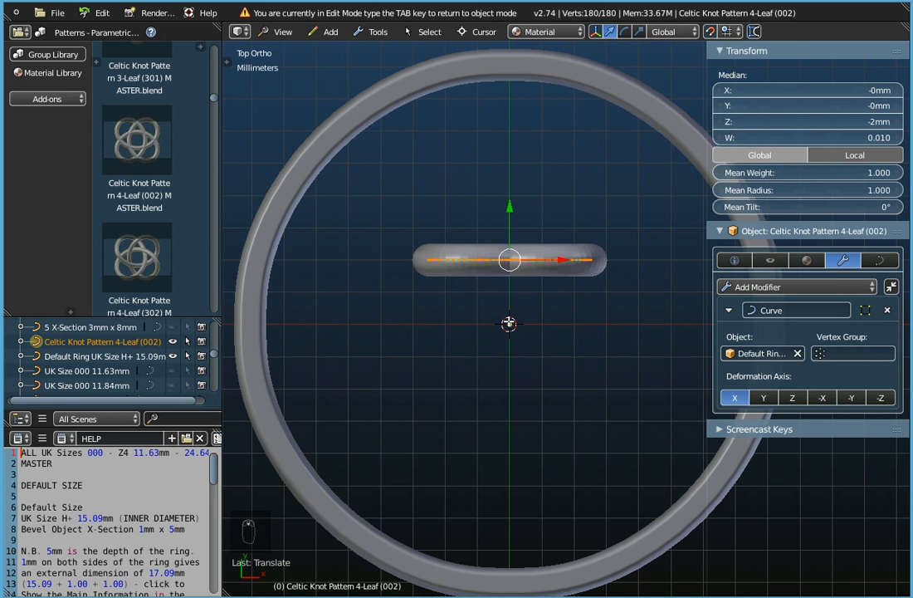
key(Tab)
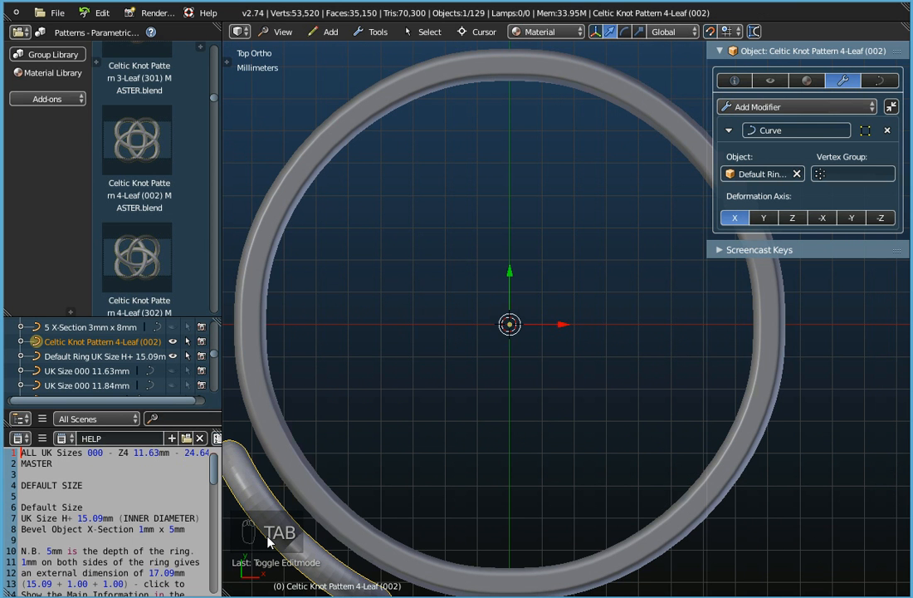
Move the knot's control points back along Y in Edit Mode to a median Z of -1 mm.
key(Tab)
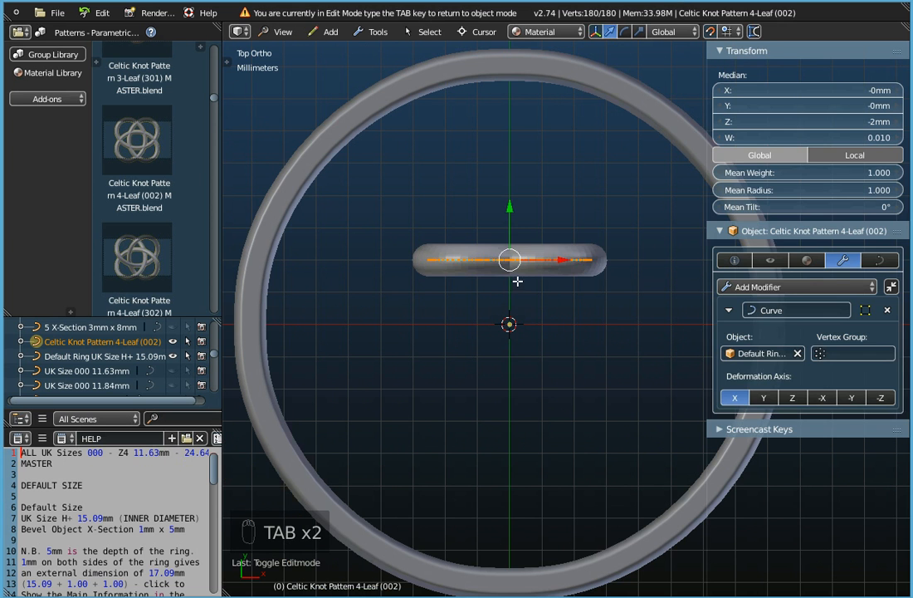
drag(508, 208, 505, 247)
scroll(498, 274, up, 2)
scroll(498, 275, down, 2)
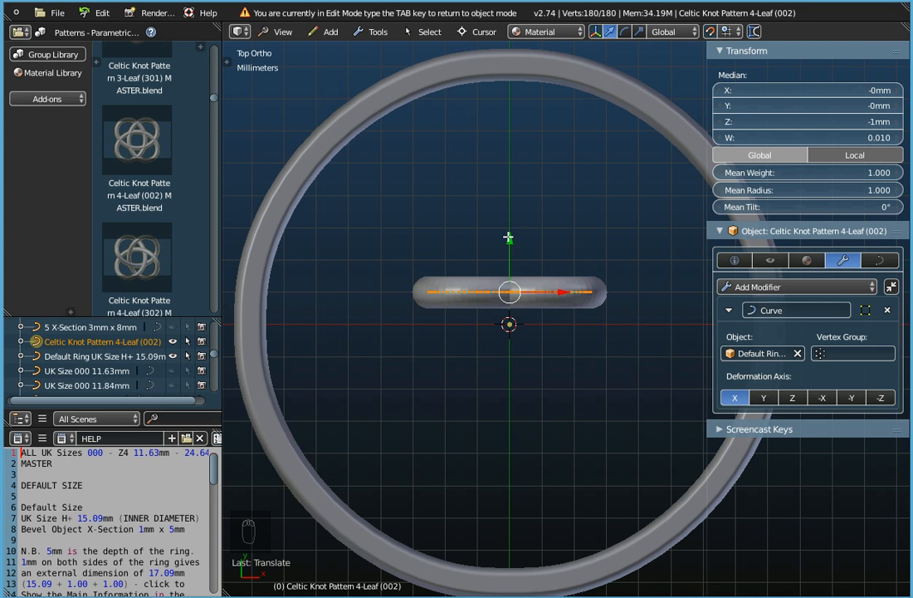
key(g)
drag(509, 225, 518, 241)
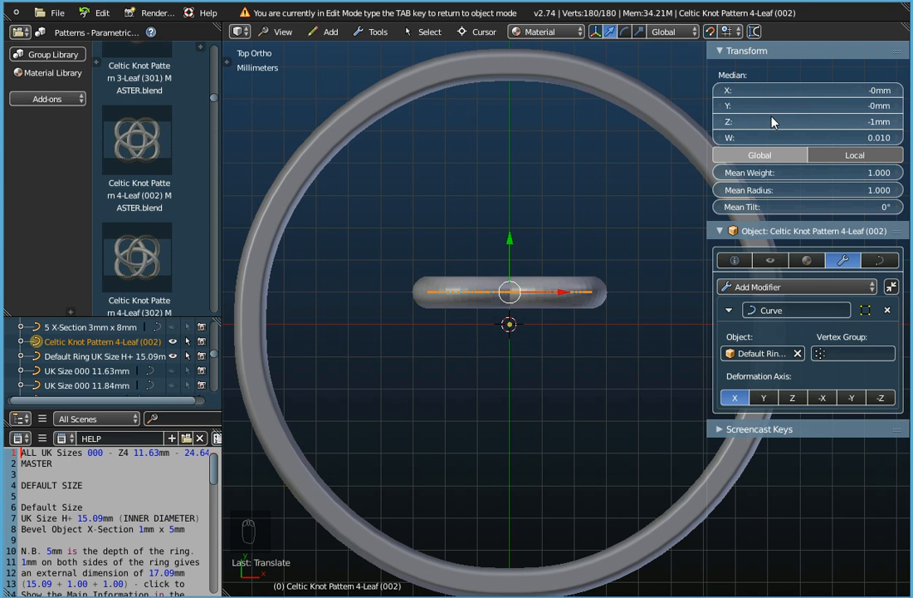
Adjust the median Z of the knot's control points to -1.3 mm and return to Object Mode.
click(897, 123)
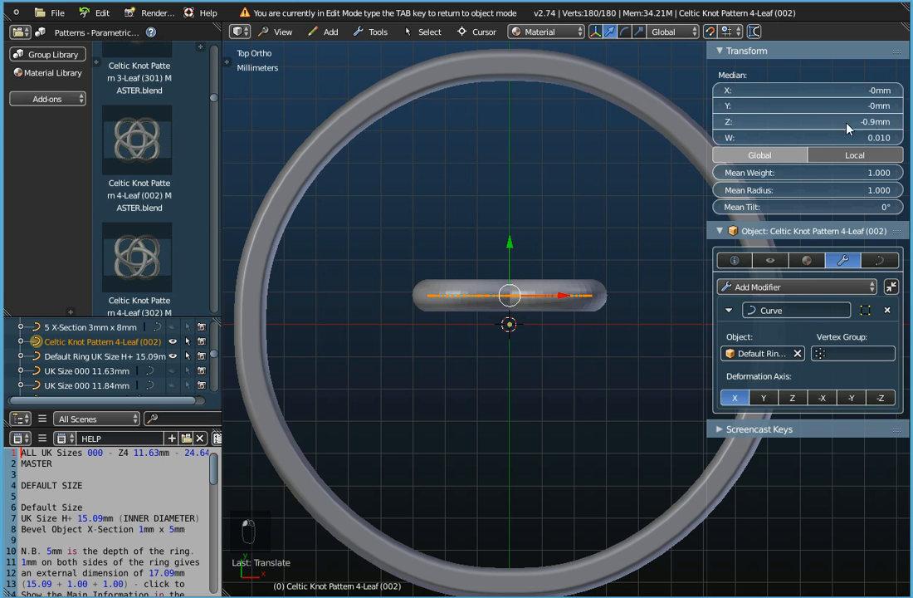
click(720, 123)
click(720, 123)
click(720, 123)
click(719, 123)
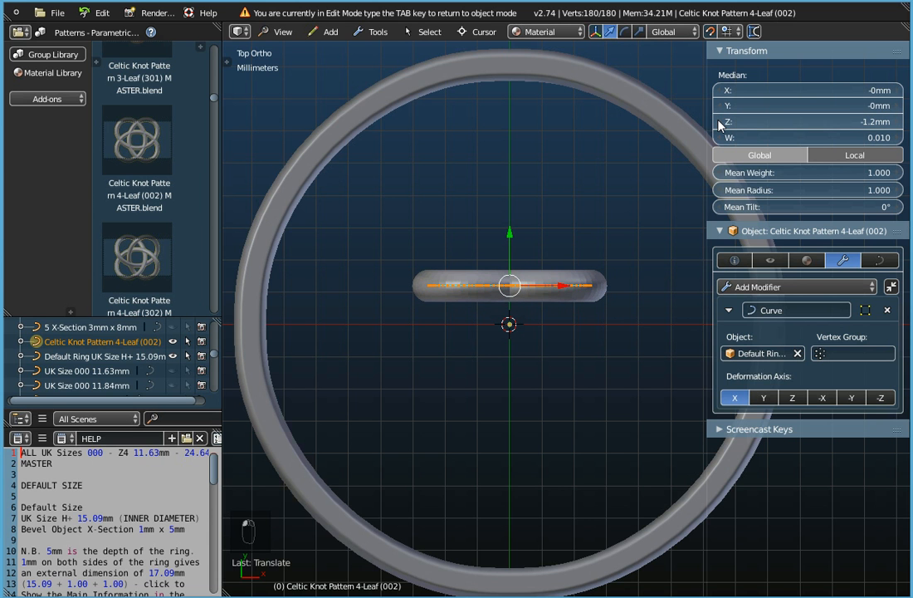
click(720, 123)
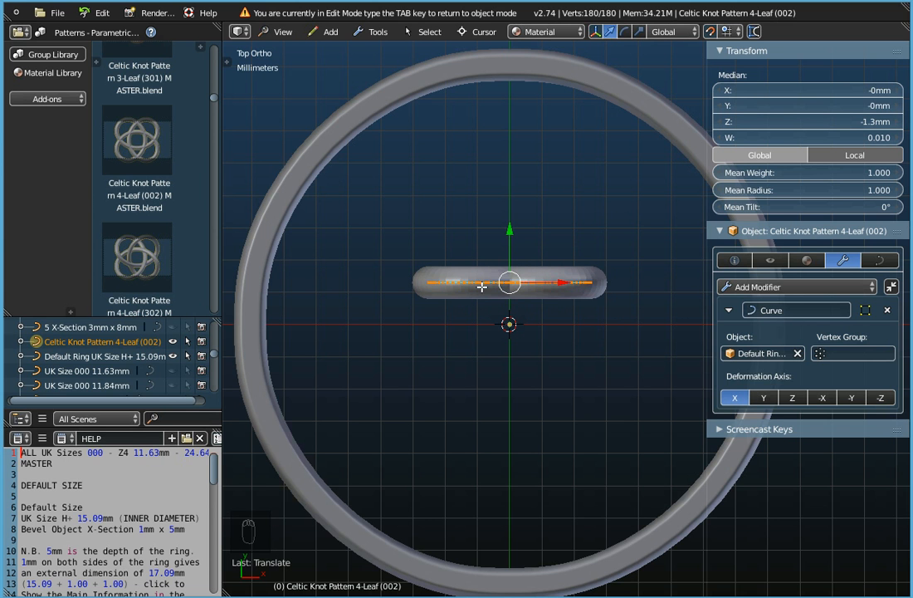
key(Tab)
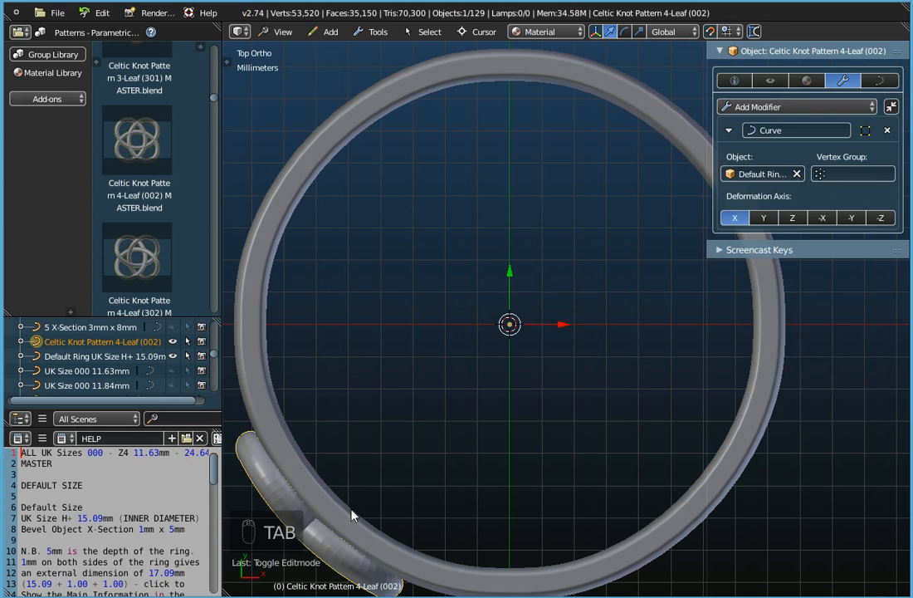
middle_drag(357, 496, 434, 430)
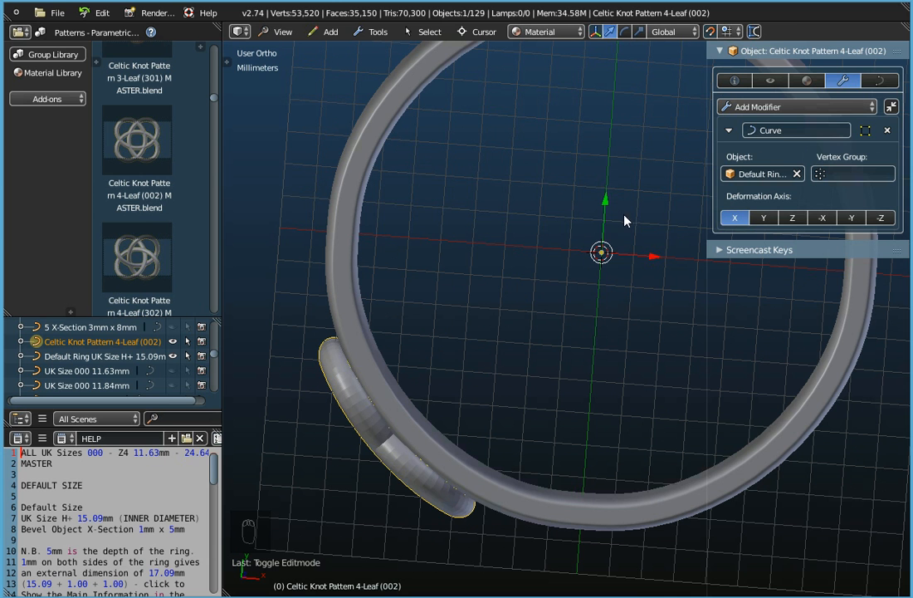
Try moving the knot's control points along Y in top view to a median Z of 1.7 mm and back to -1.3 mm.
key(Tab)
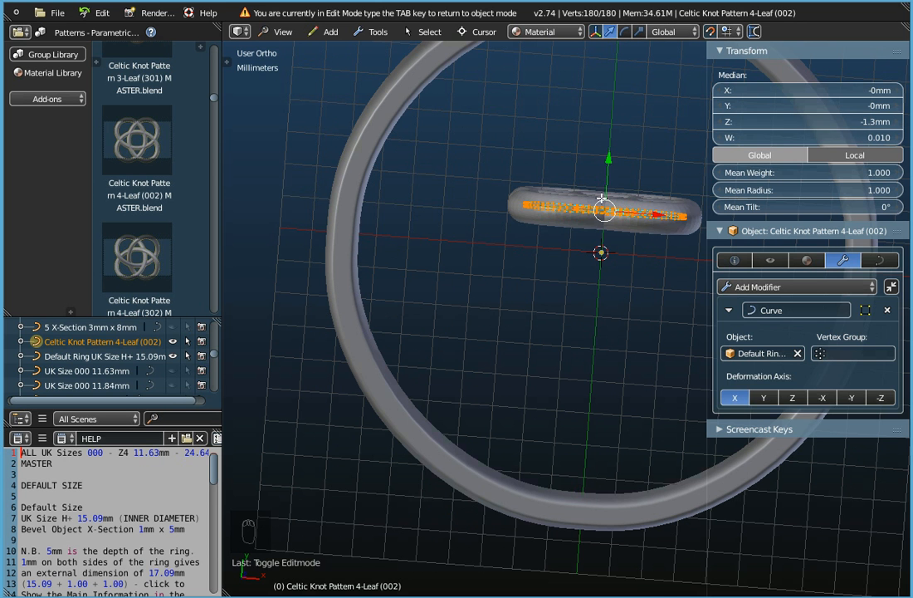
scroll(645, 169, down, 2)
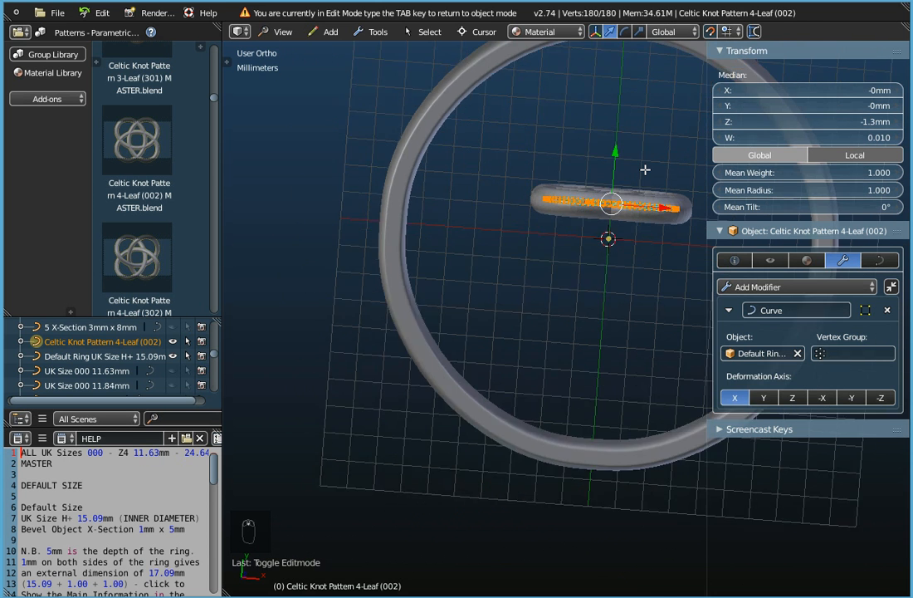
shift+middle_drag(644, 169, 577, 220)
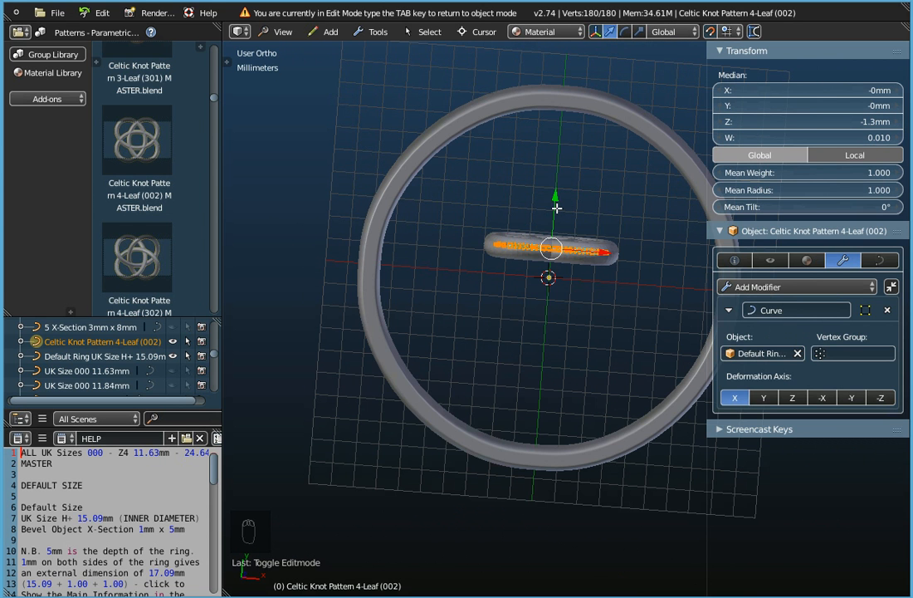
middle_drag(587, 221, 587, 205)
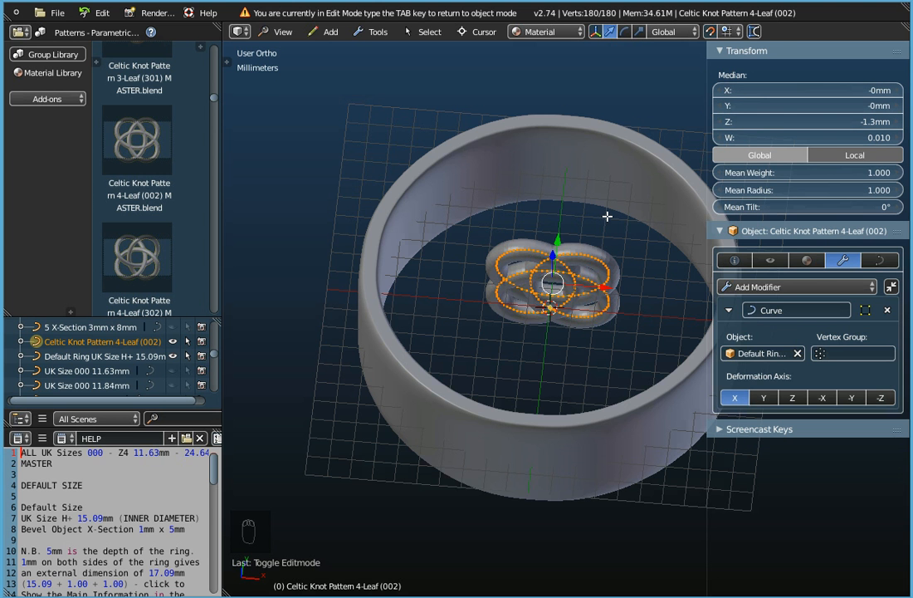
middle_drag(607, 225, 626, 222)
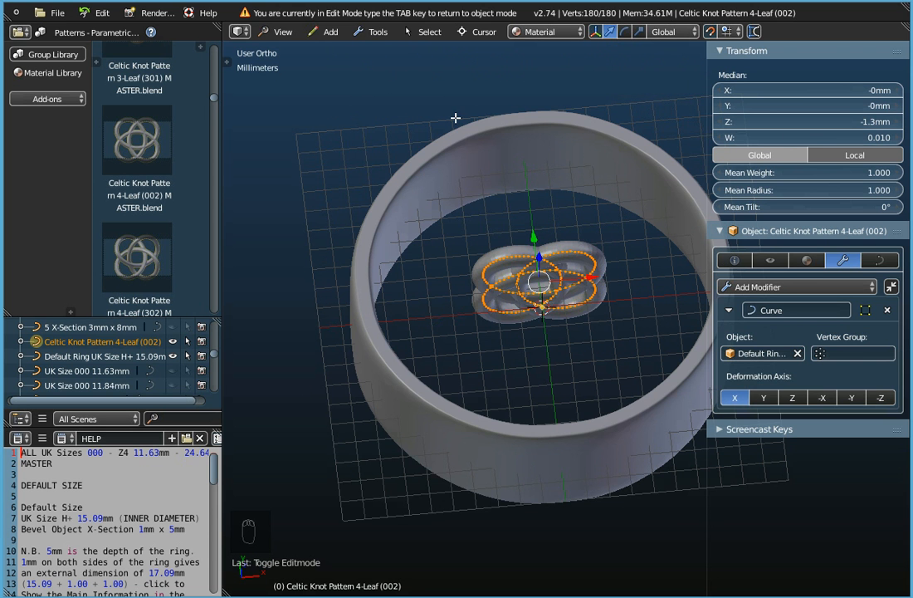
click(281, 32)
click(284, 100)
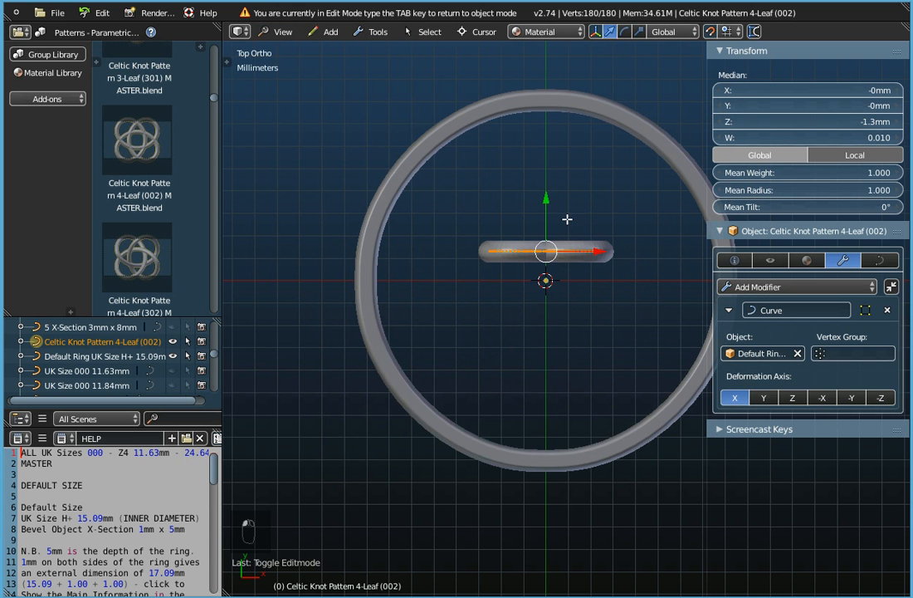
key(g)
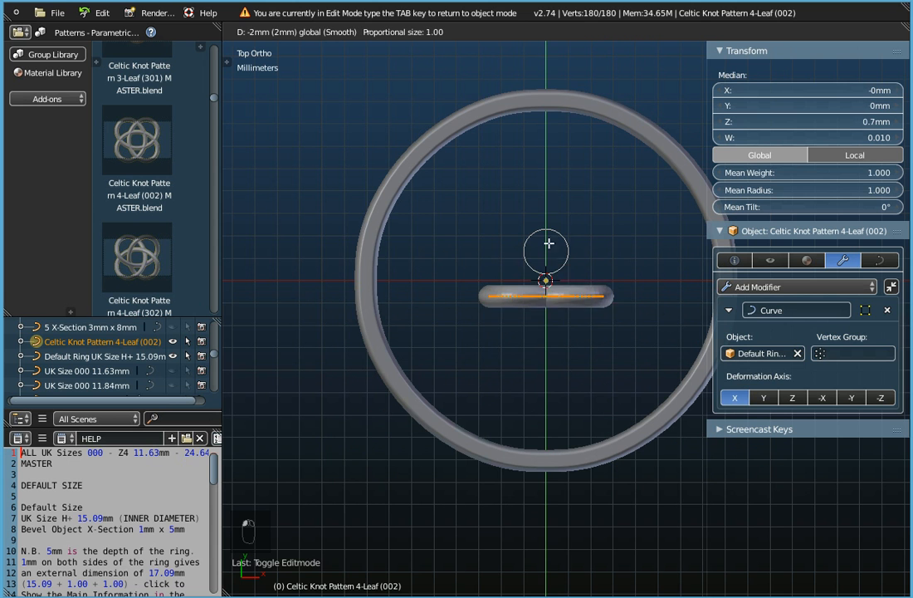
click(553, 260)
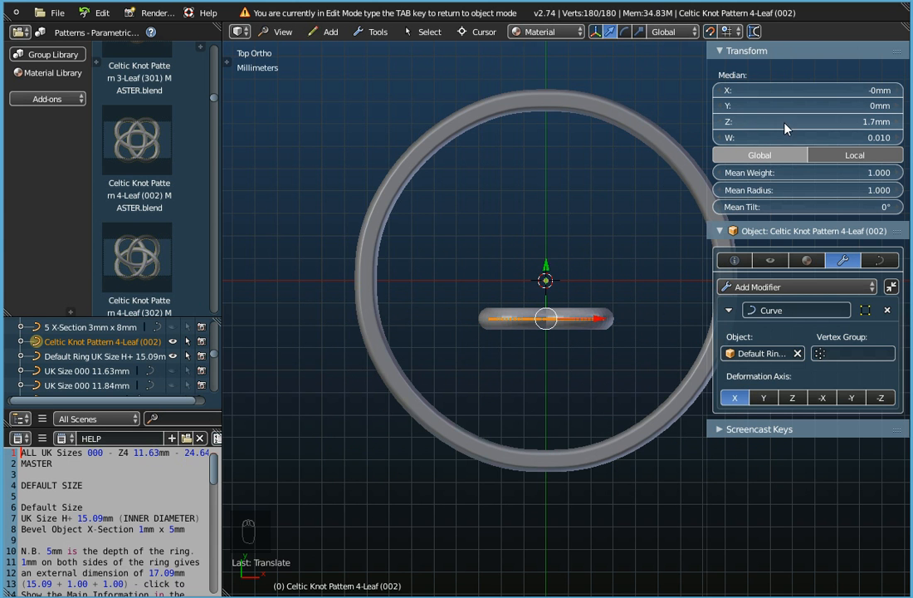
key(g)
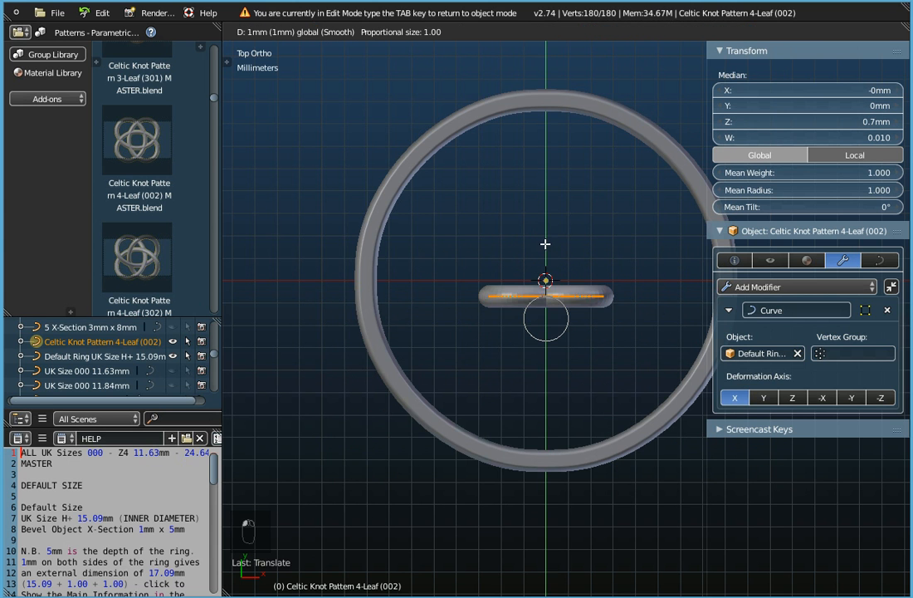
click(544, 199)
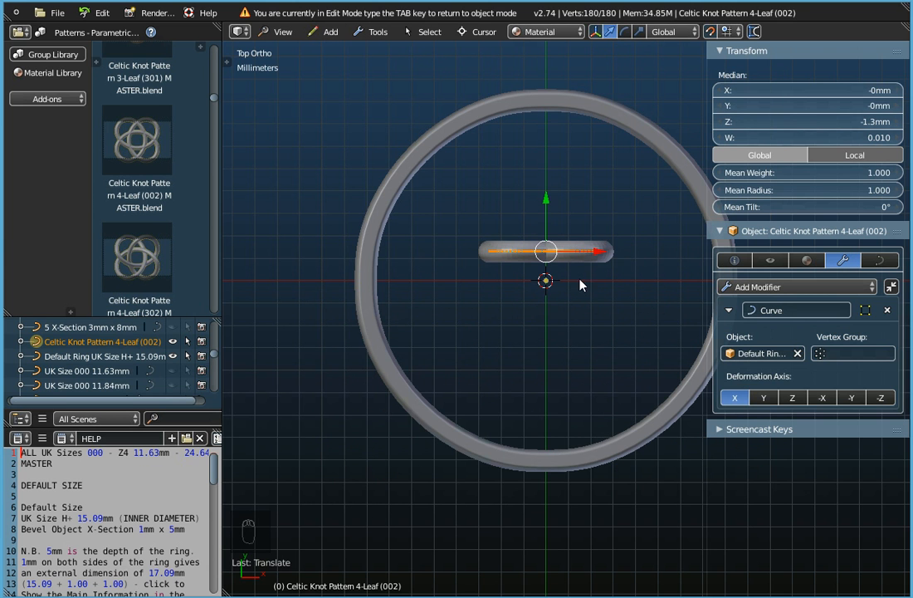
key(Tab)
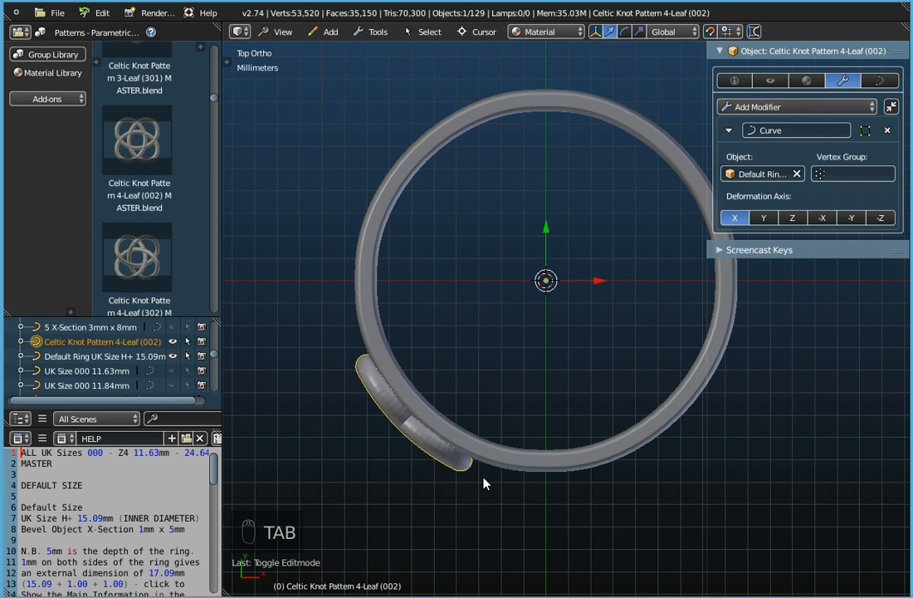
Try an Array modifier with a count of 3 below the knot's Curve modifier, and remove it.
middle_drag(484, 482, 508, 352)
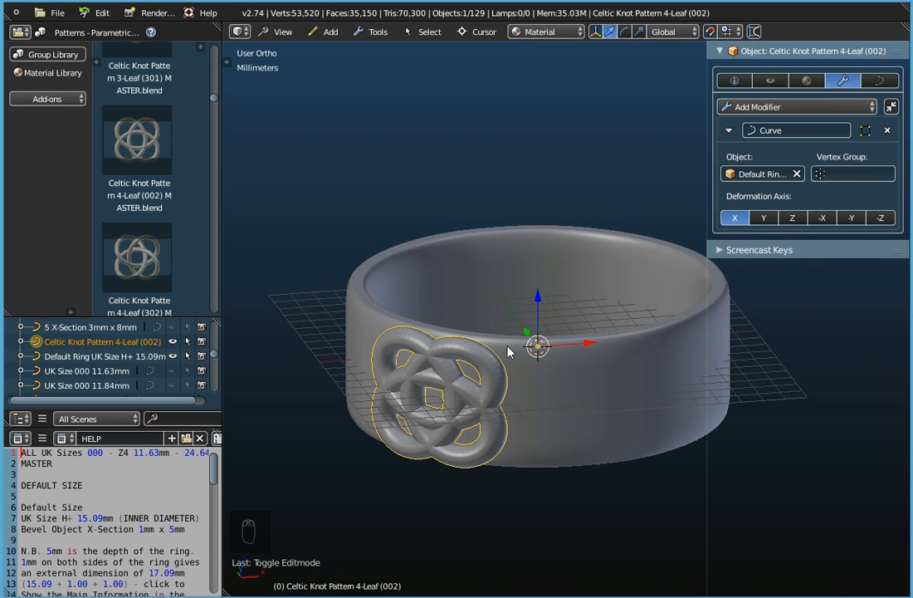
middle_drag(508, 352, 461, 455)
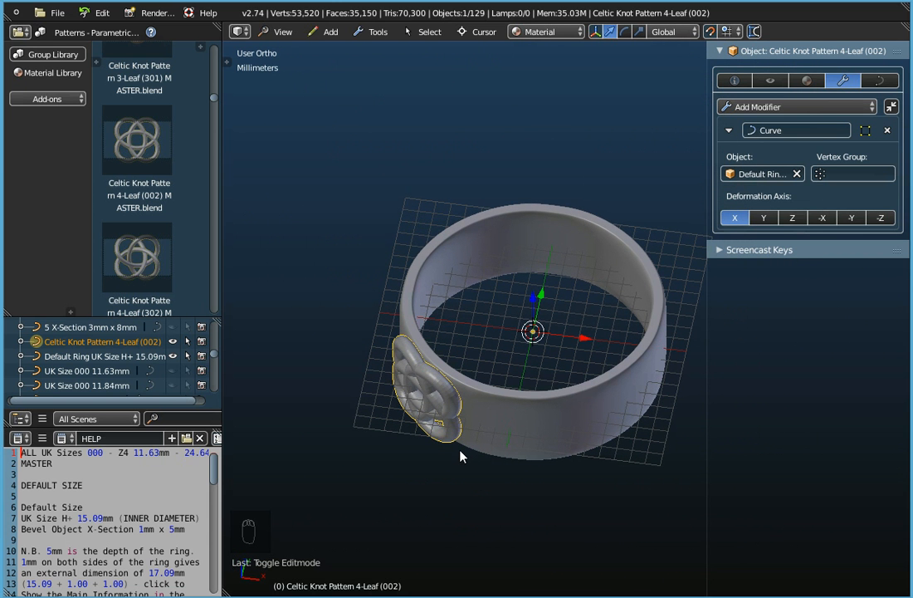
click(801, 108)
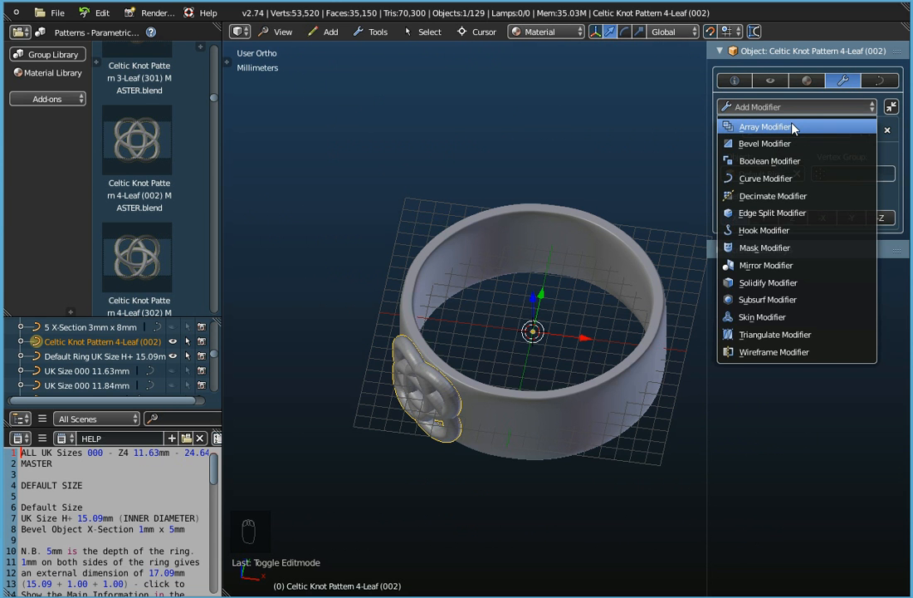
click(739, 127)
click(886, 294)
middle_drag(550, 368, 550, 419)
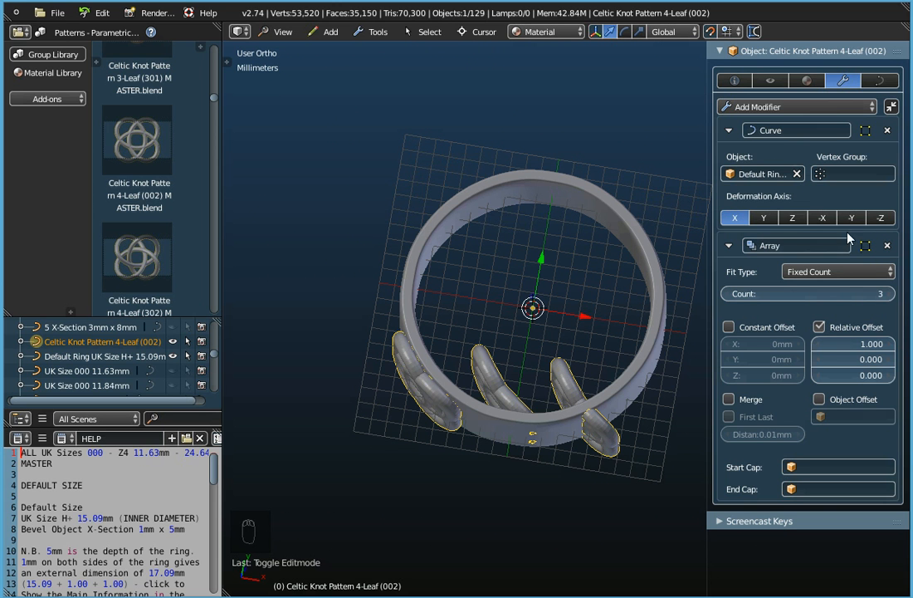
click(887, 245)
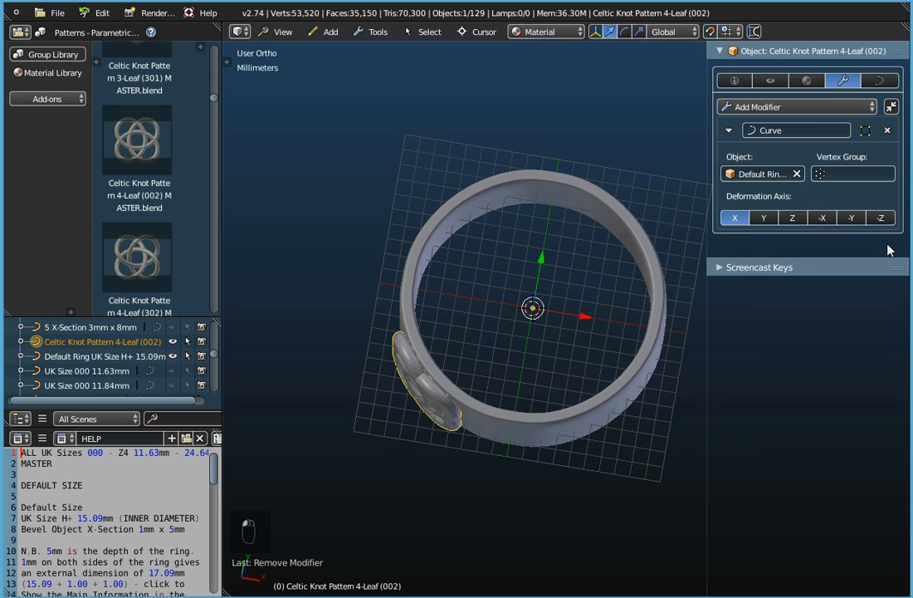
Replace the knot's Curve modifier with an Array modifier with a count of 3.
click(887, 130)
click(789, 106)
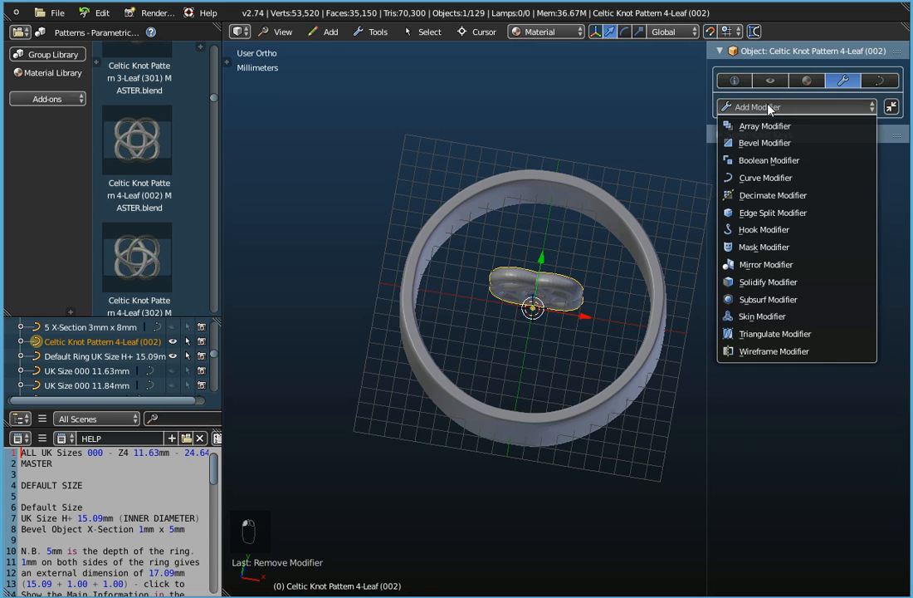
click(734, 124)
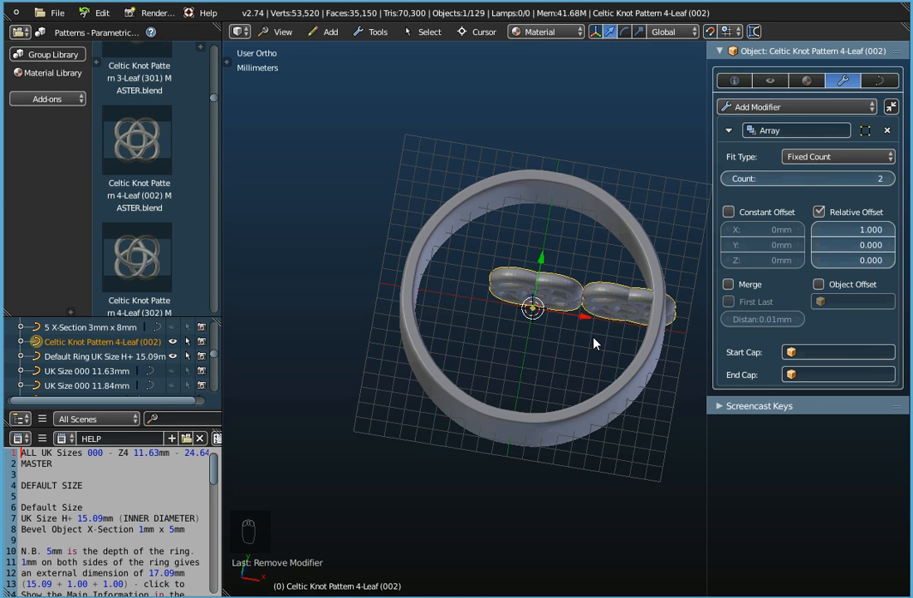
middle_drag(510, 289, 566, 253)
click(889, 179)
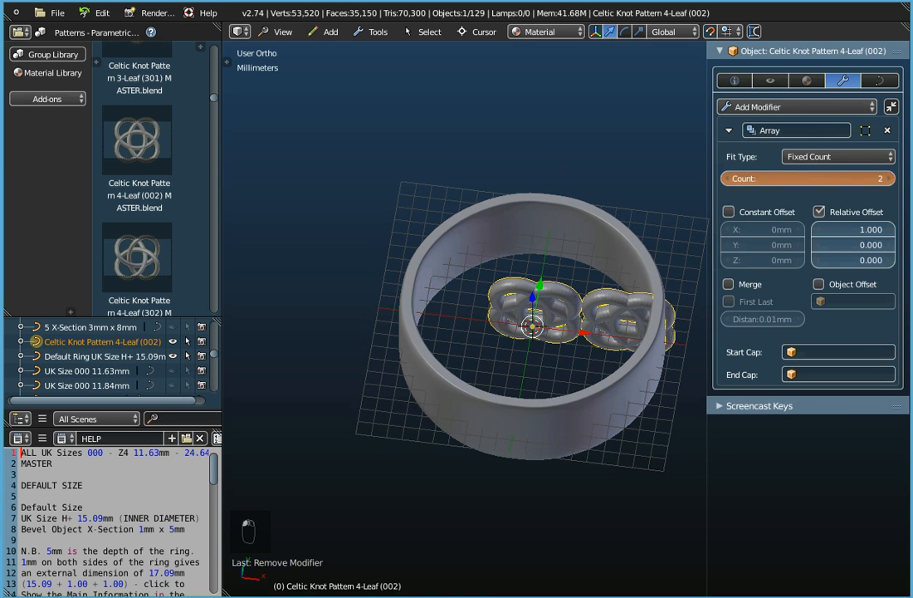
scroll(619, 352, down, 2)
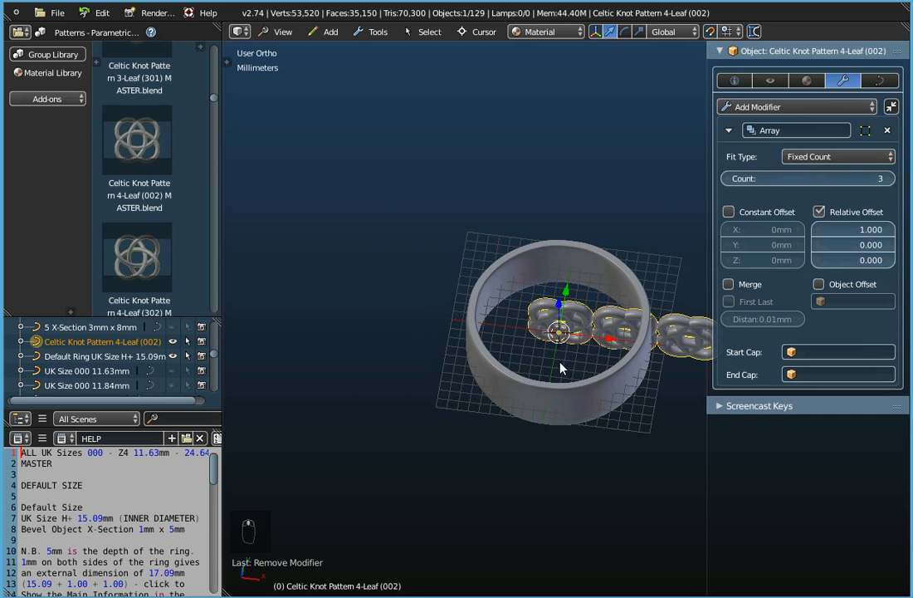
shift+middle_drag(592, 366, 498, 368)
scroll(496, 370, up, 2)
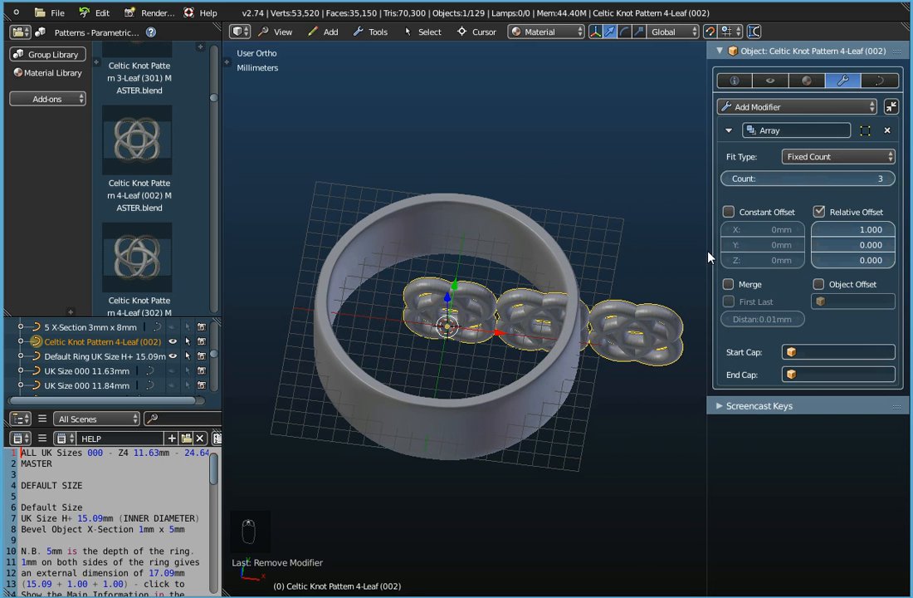
Add a Curve modifier below the knot's Array, using Default Ring UK Size H+ 15.09mm as its object.
click(765, 107)
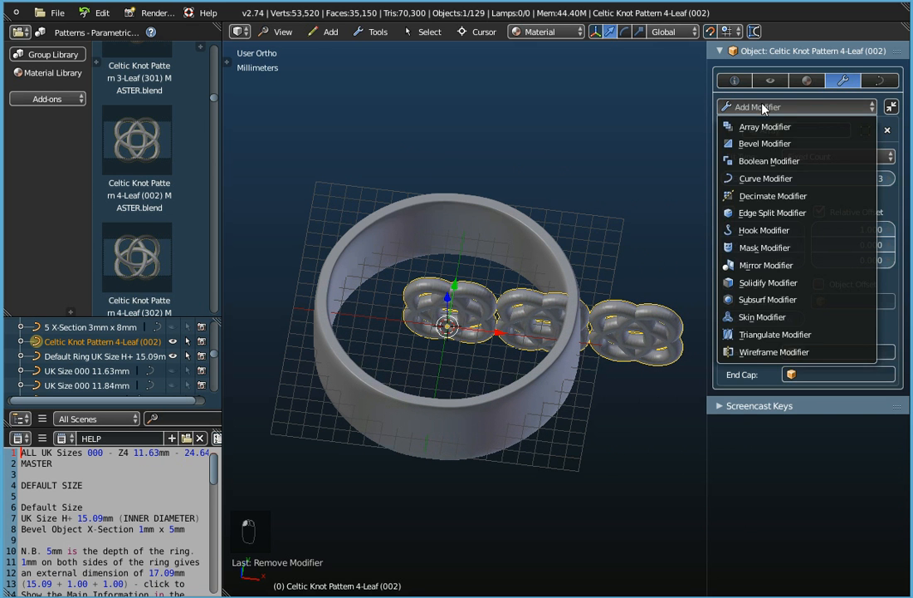
click(754, 179)
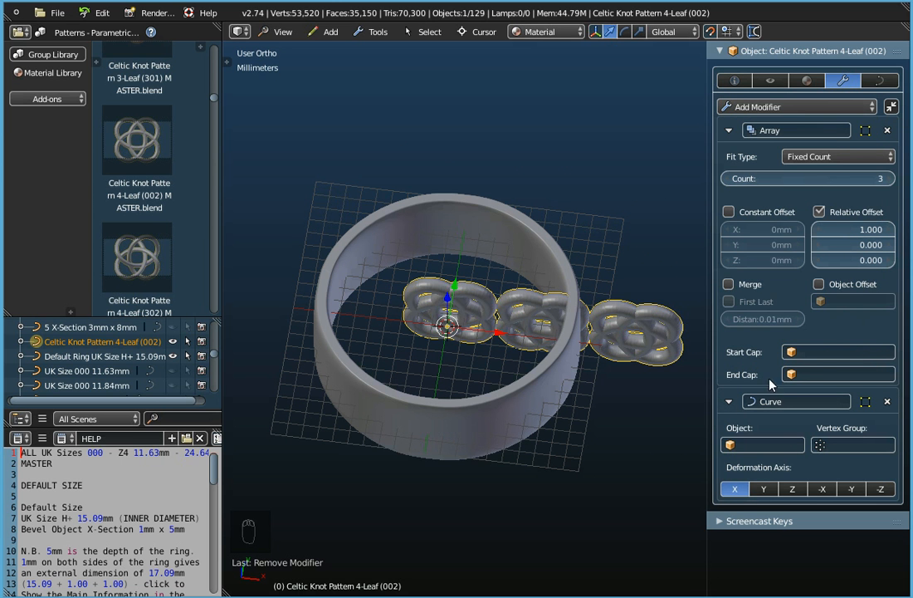
click(765, 449)
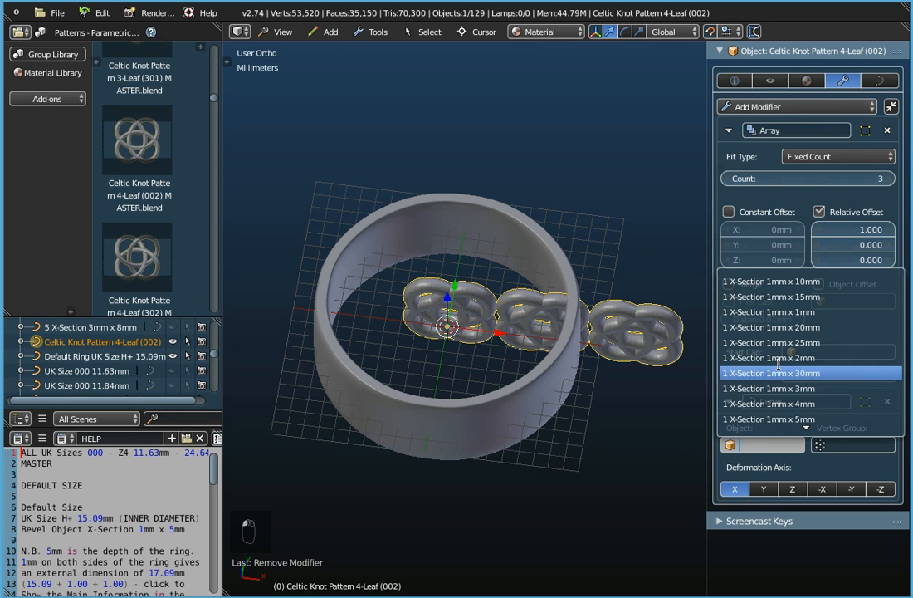
scroll(778, 366, down, 20)
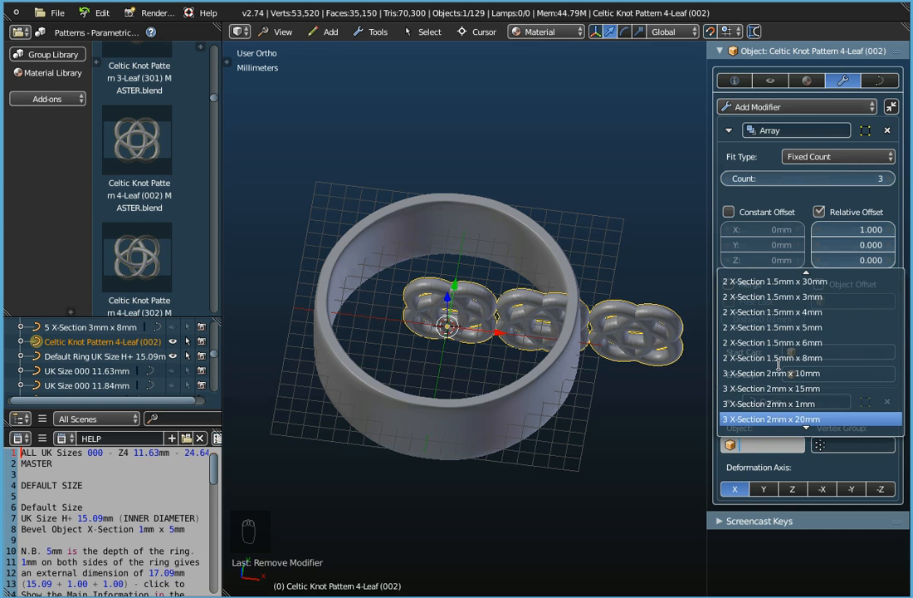
scroll(778, 366, down, 20)
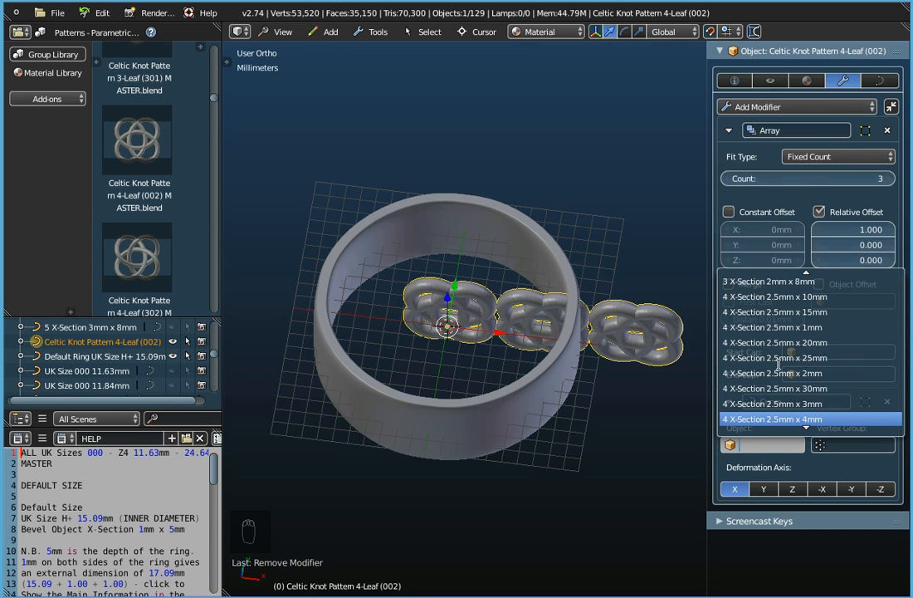
scroll(778, 365, down, 8)
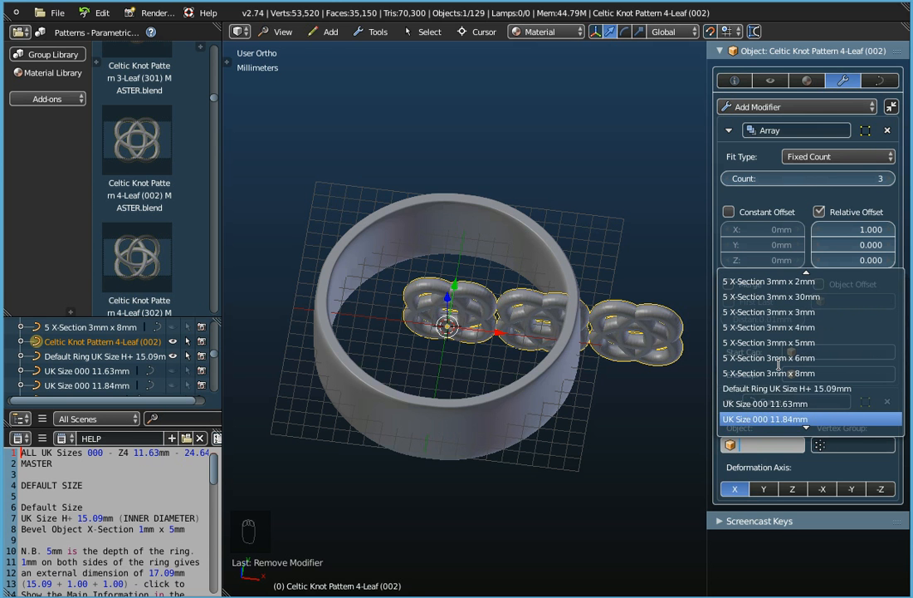
scroll(778, 374, up, 2)
scroll(778, 374, down, 3)
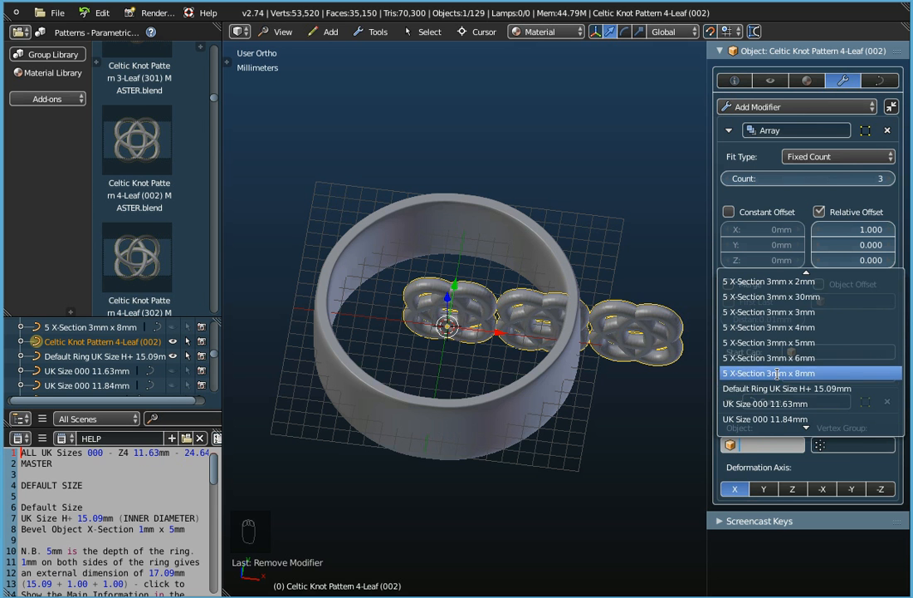
key(Return)
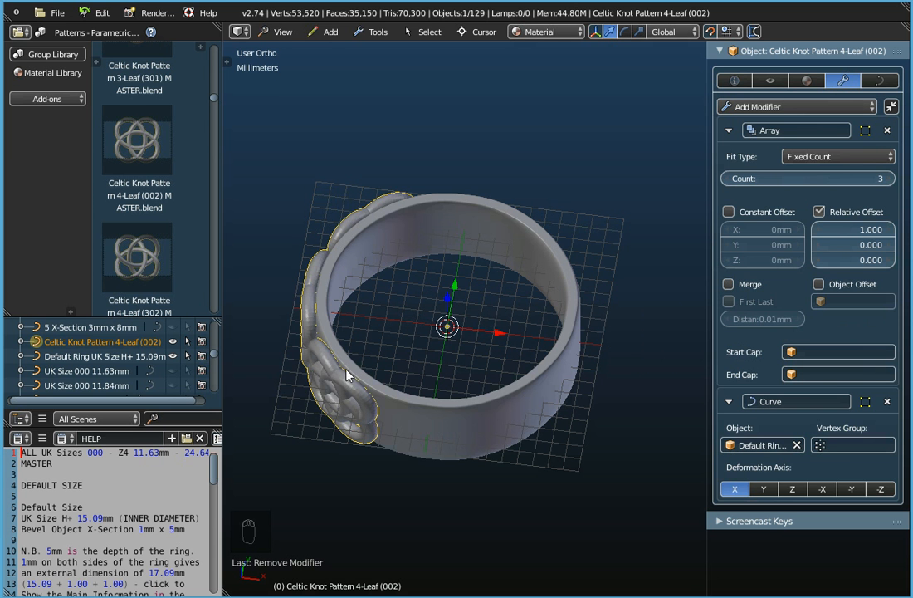
middle_drag(389, 366, 500, 327)
scroll(500, 326, down, 1)
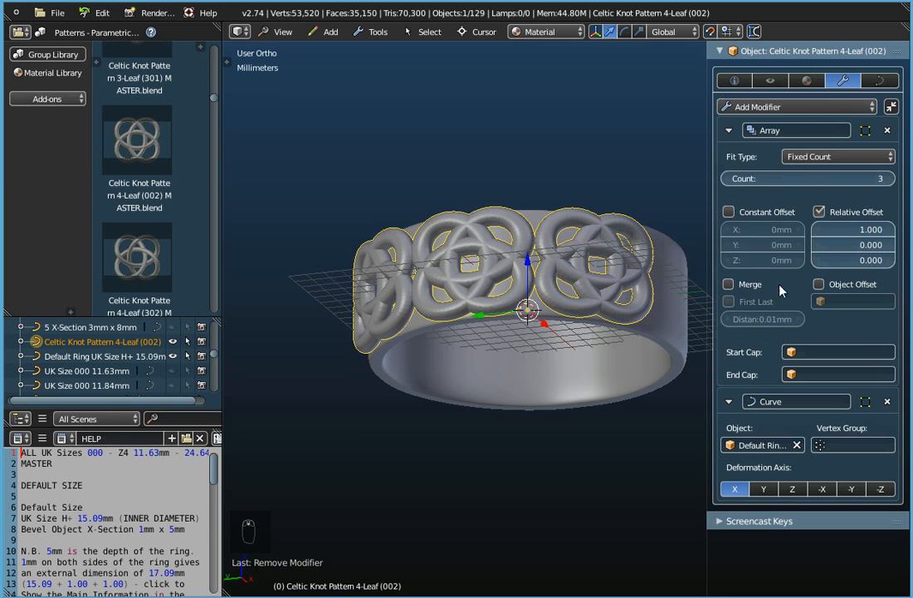
Try a relative X offset of 0.7 for the knot's Array modifier.
click(817, 230)
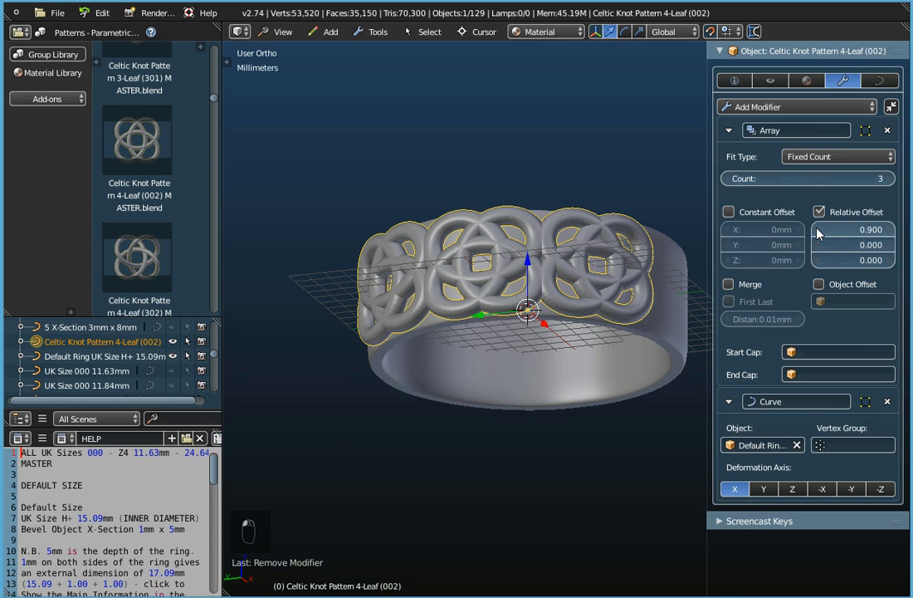
click(817, 230)
click(817, 230)
middle_drag(622, 344, 555, 425)
Set the knot Array's relative X offset to 1.1 to leave gaps between the knots around the band.
click(890, 230)
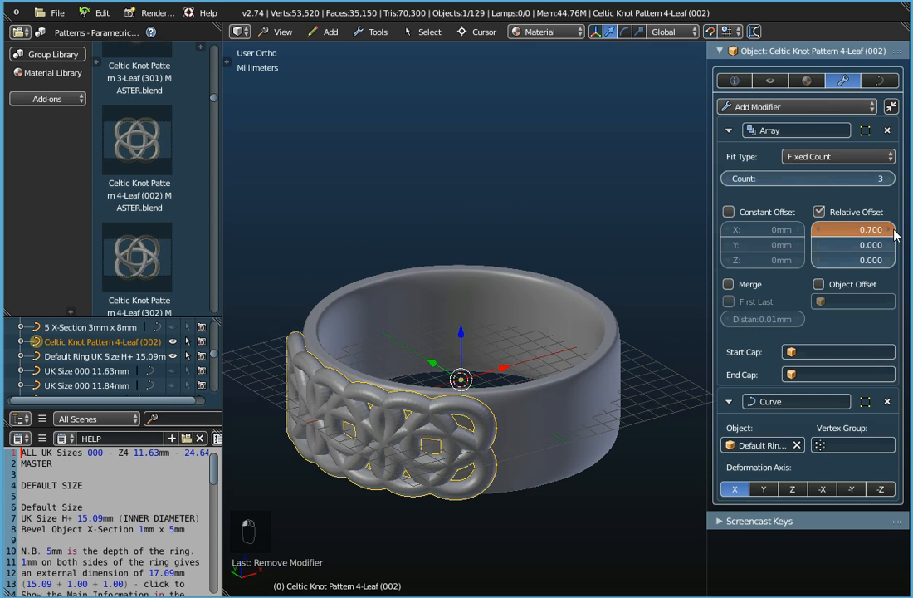
click(891, 230)
click(890, 230)
click(890, 230)
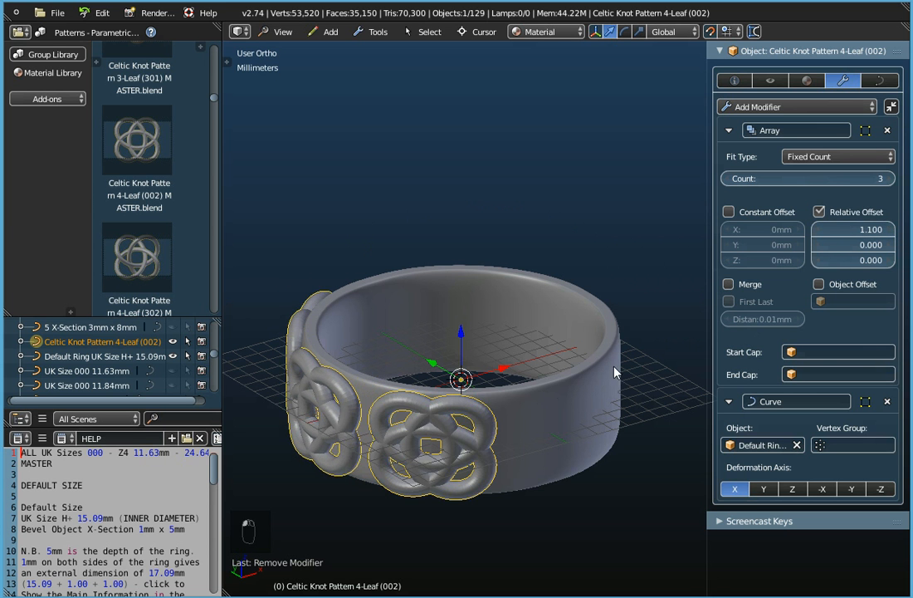
middle_drag(568, 404, 644, 327)
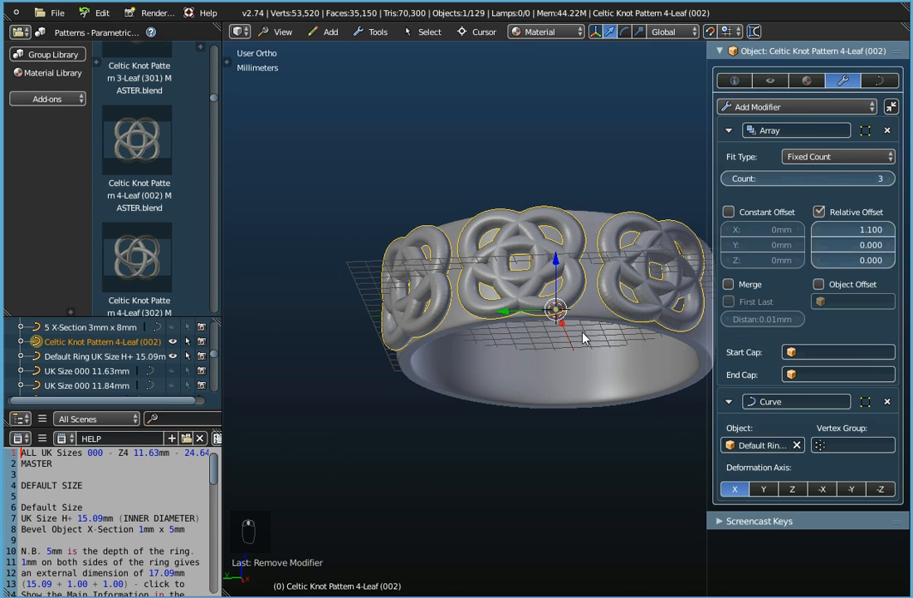
scroll(583, 336, down, 3)
middle_drag(571, 341, 648, 274)
Try a count of 5 for the knot's Array modifier and return it to 3.
click(890, 178)
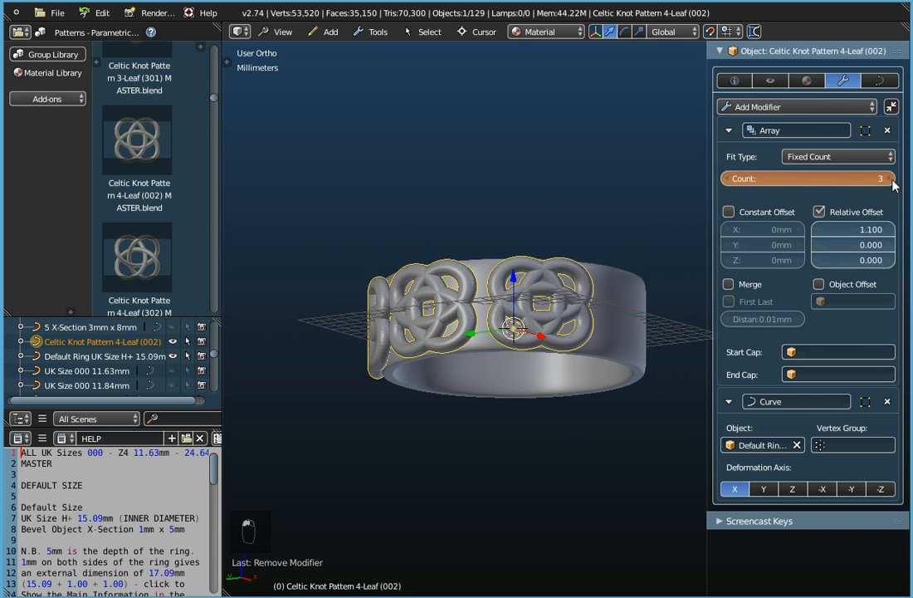
click(890, 178)
middle_drag(511, 298, 541, 407)
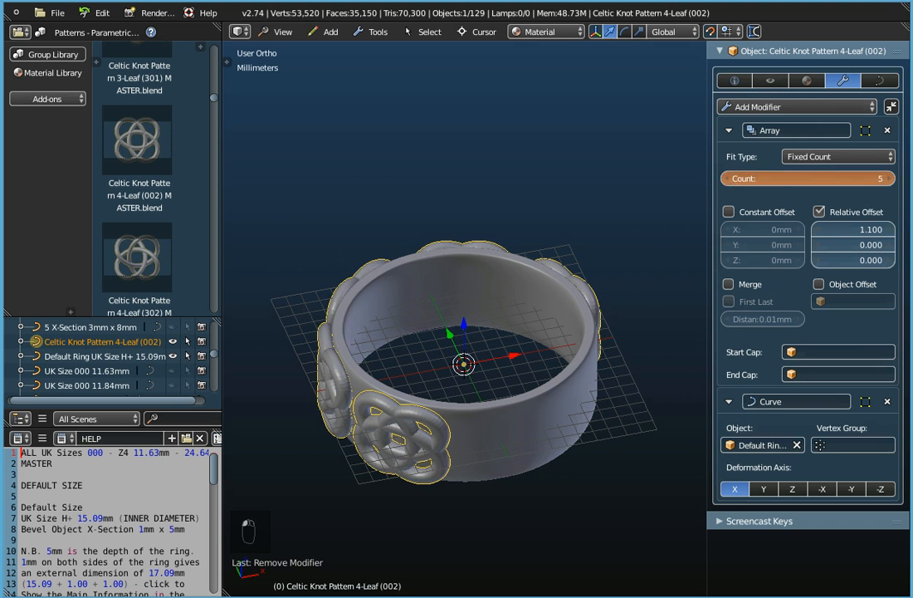
click(724, 179)
click(724, 179)
middle_drag(351, 384, 382, 517)
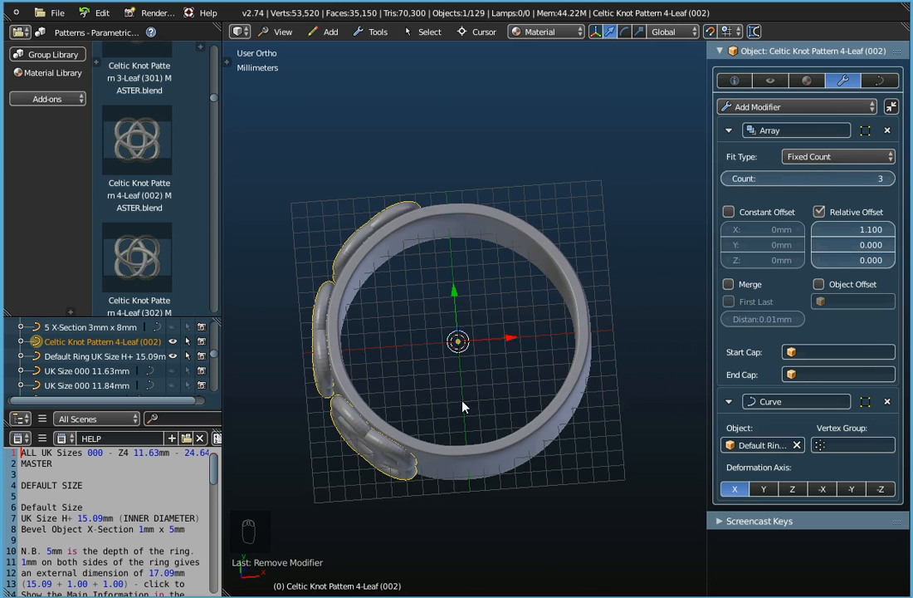
In top view, set the radius of the ring curve's control point at X -7.545 mm to 2 and leave Edit Mode.
right_click(419, 422)
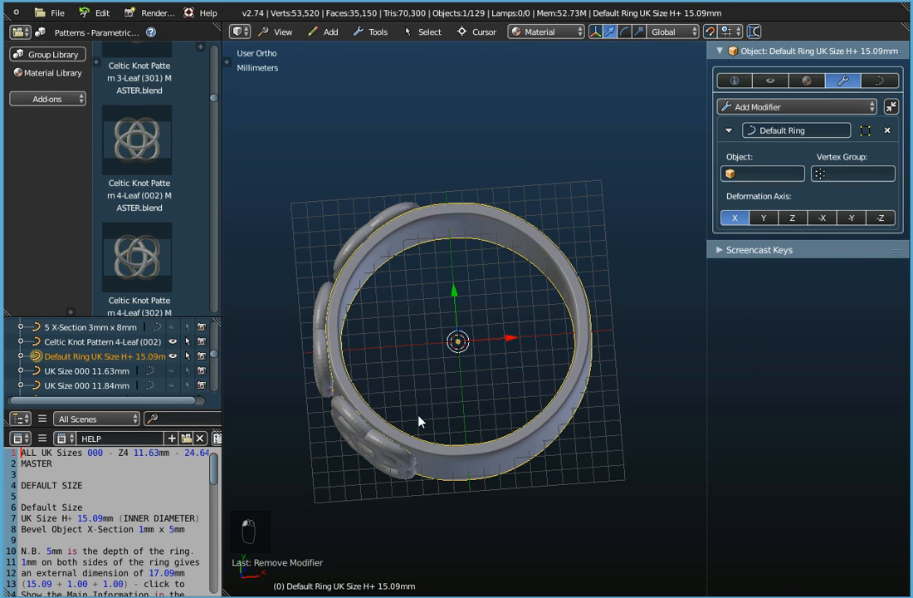
click(279, 31)
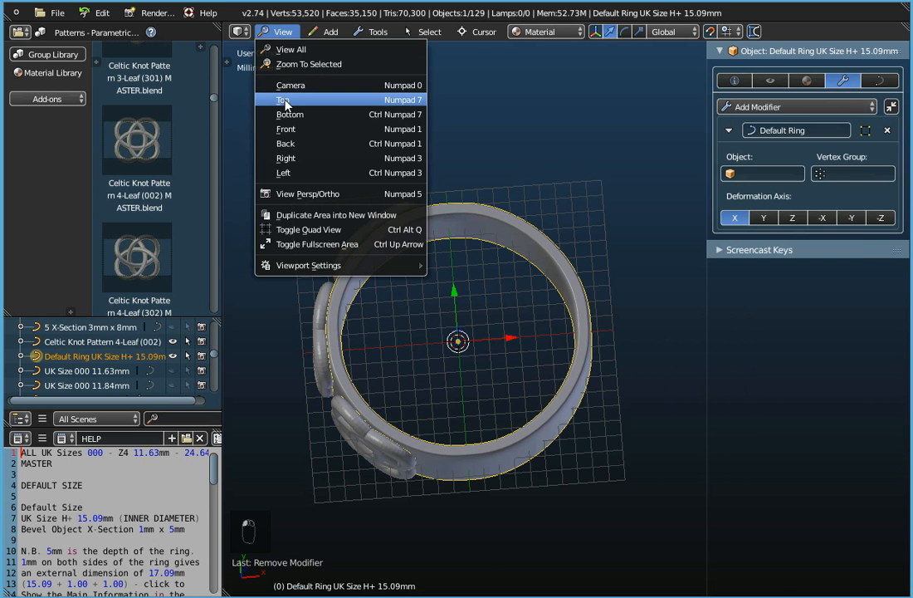
click(286, 101)
shift+middle_drag(371, 310, 444, 296)
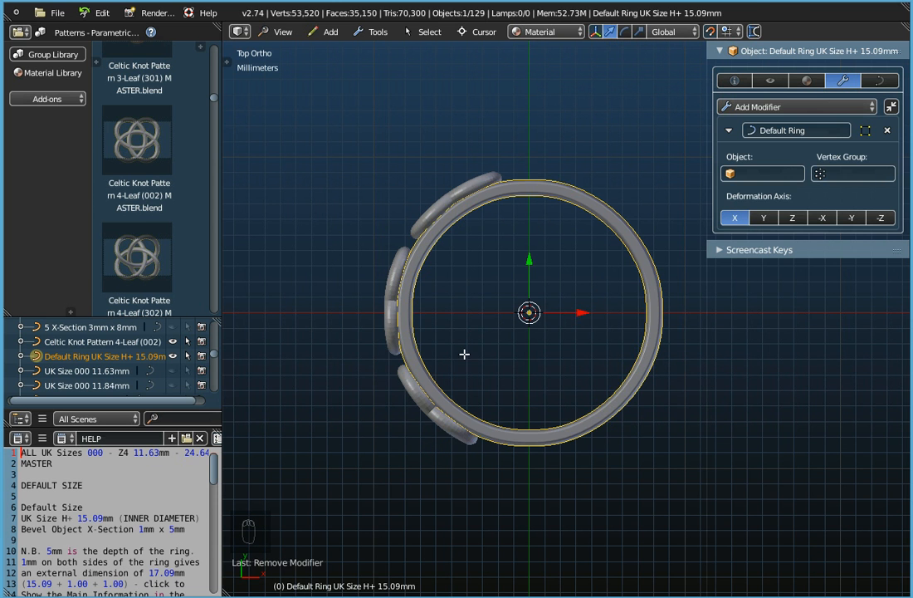
key(Tab)
right_click(414, 312)
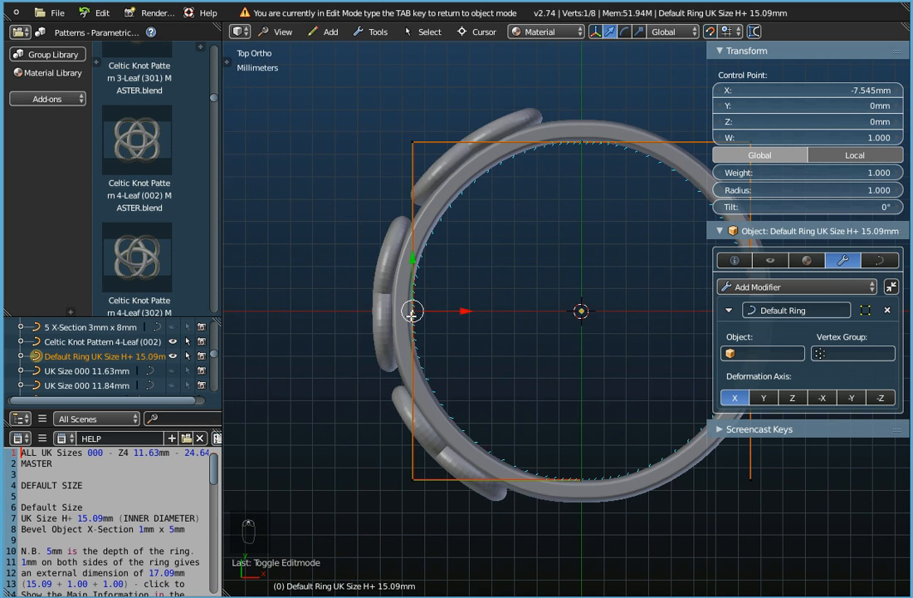
drag(804, 190, 893, 191)
click(788, 190)
text(2)
key(Return)
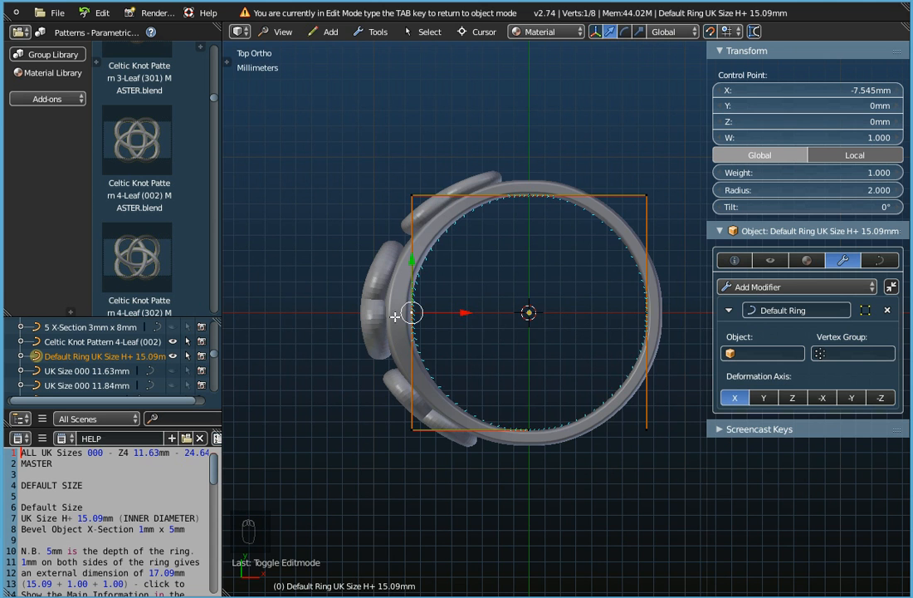
middle_drag(470, 396, 484, 346)
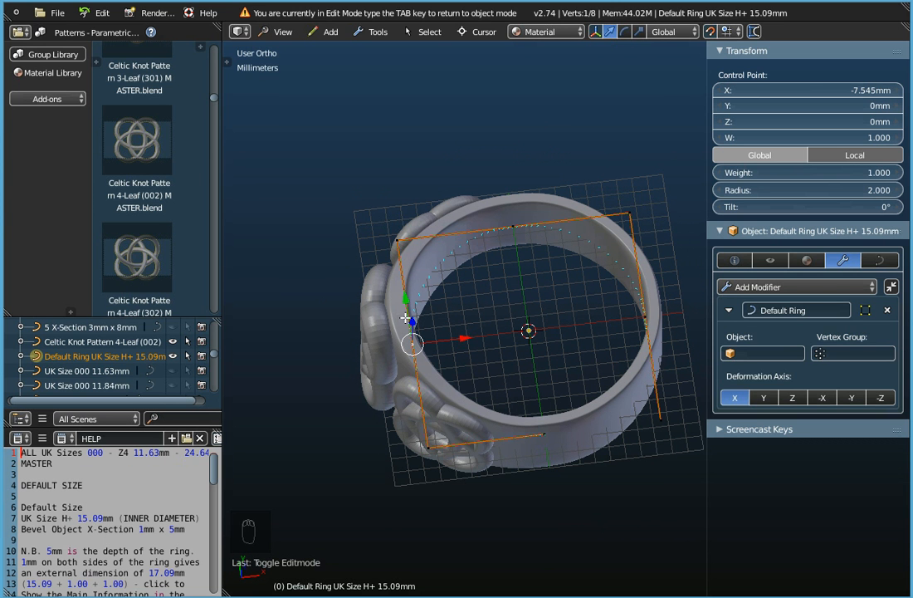
middle_drag(490, 303, 564, 352)
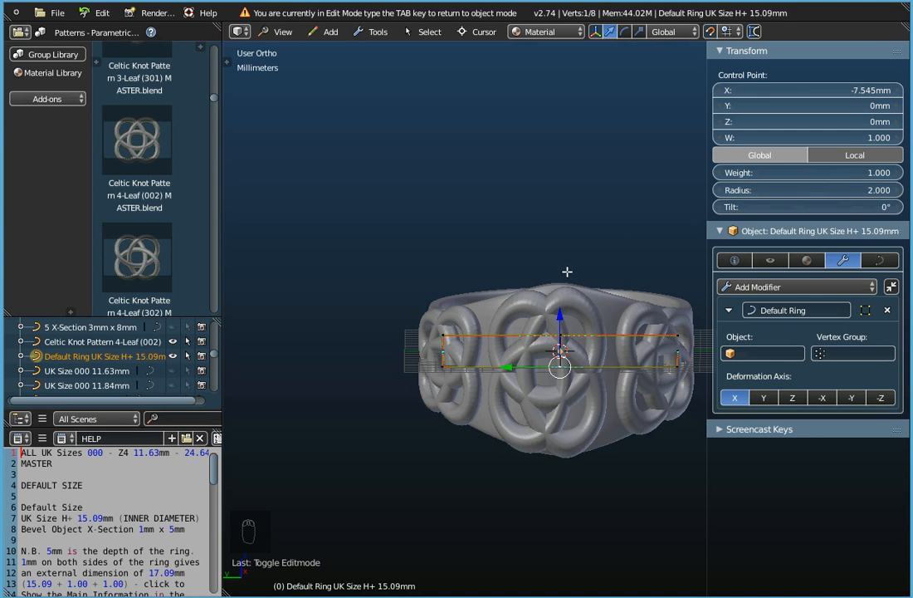
middle_drag(564, 335, 496, 380)
key(Tab)
In top view, shift the Celtic knot's control points along X to a median X of 1.1 mm.
click(278, 32)
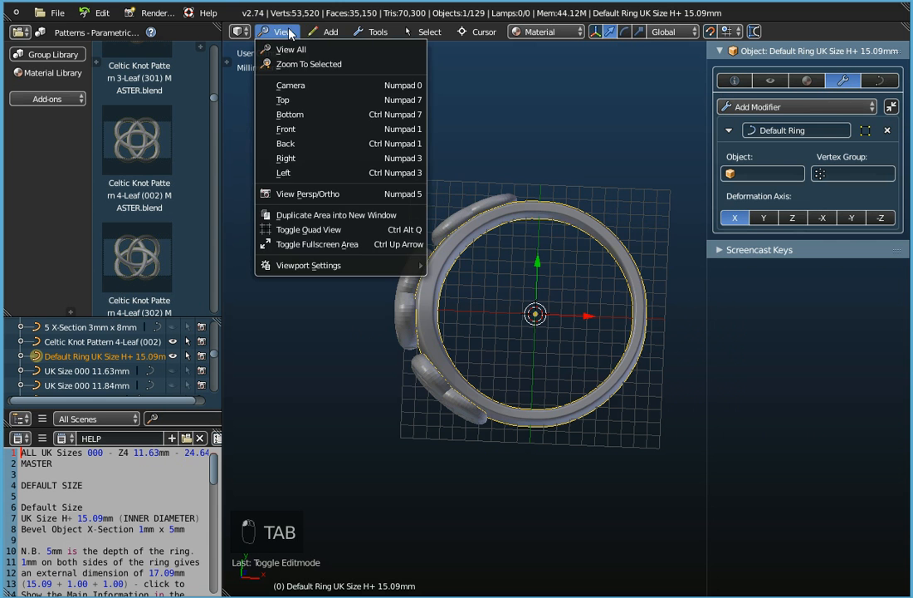
click(291, 106)
scroll(399, 300, up, 2)
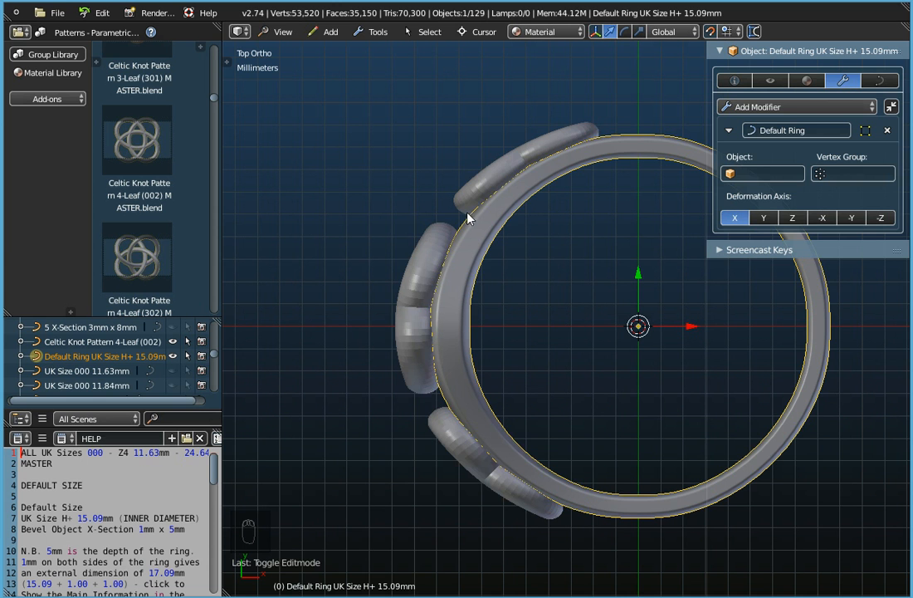
right_click(417, 349)
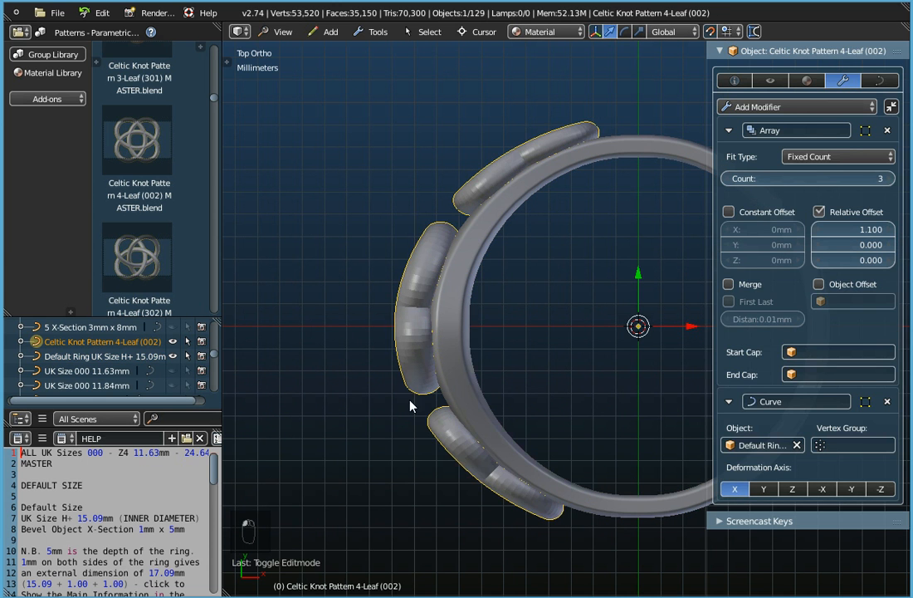
key(Tab)
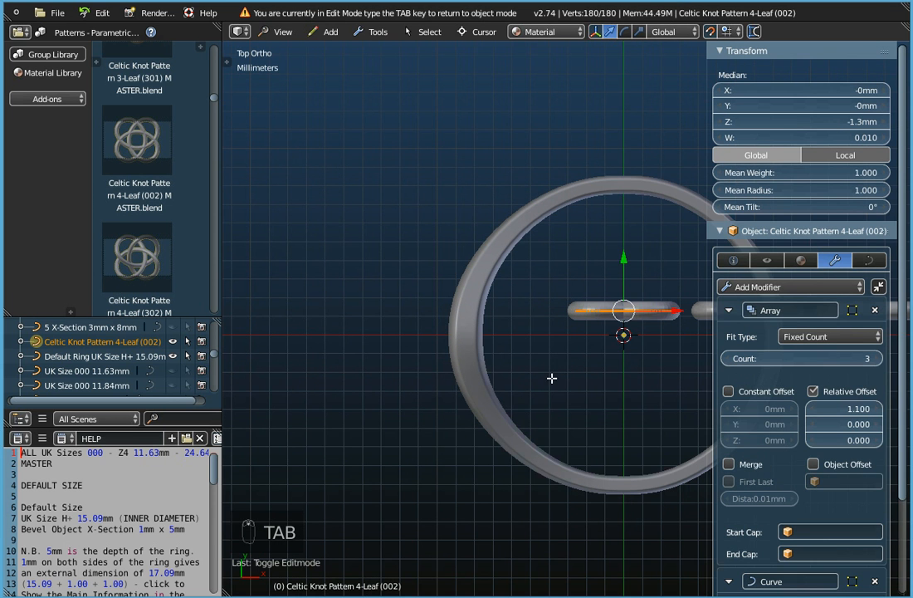
shift+middle_drag(559, 372, 379, 379)
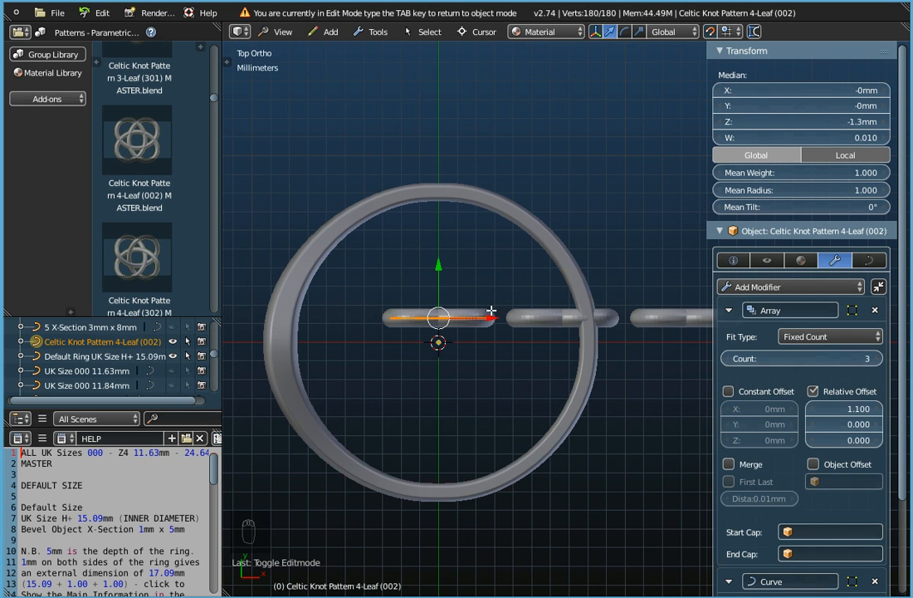
scroll(477, 369, down, 1)
shift+middle_drag(430, 383, 461, 380)
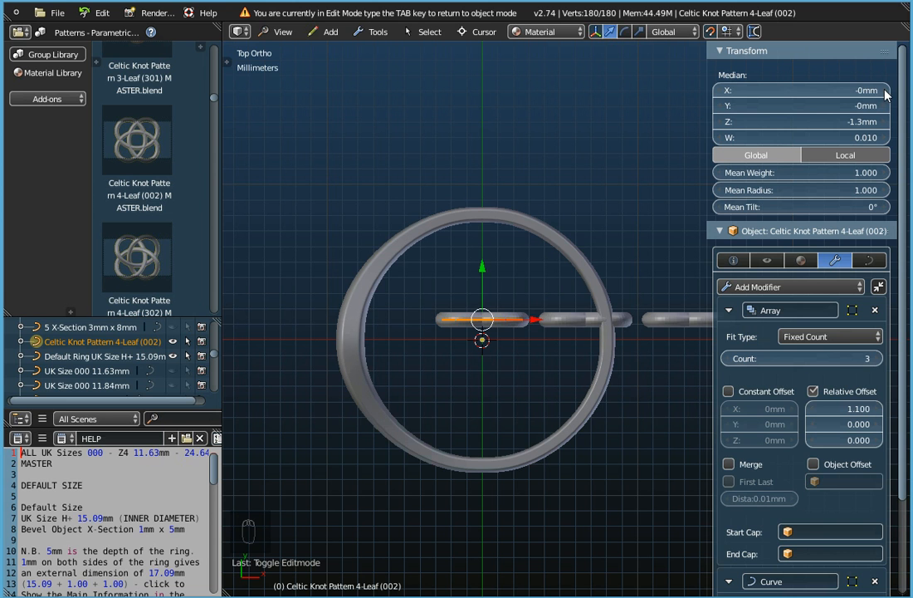
drag(885, 95, 885, 95)
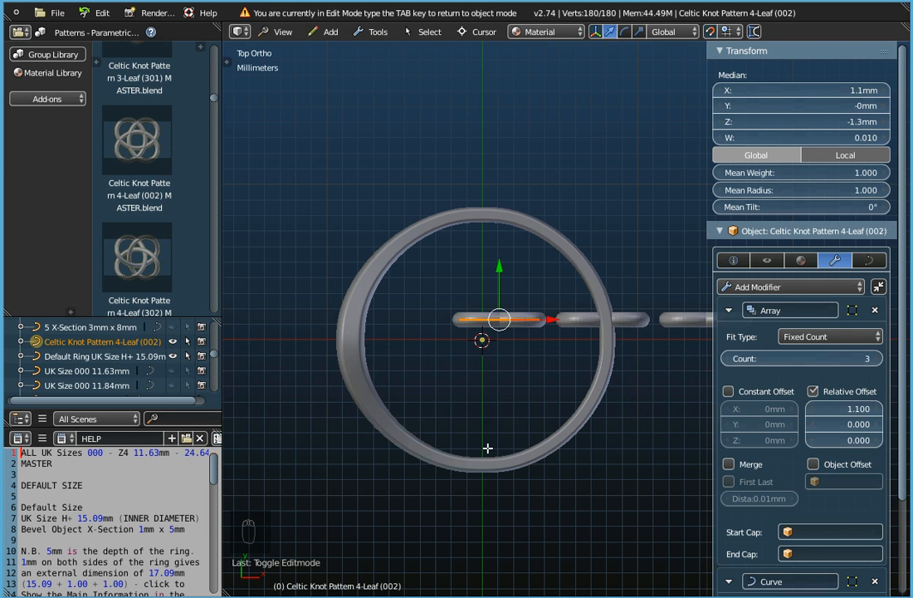
key(Tab)
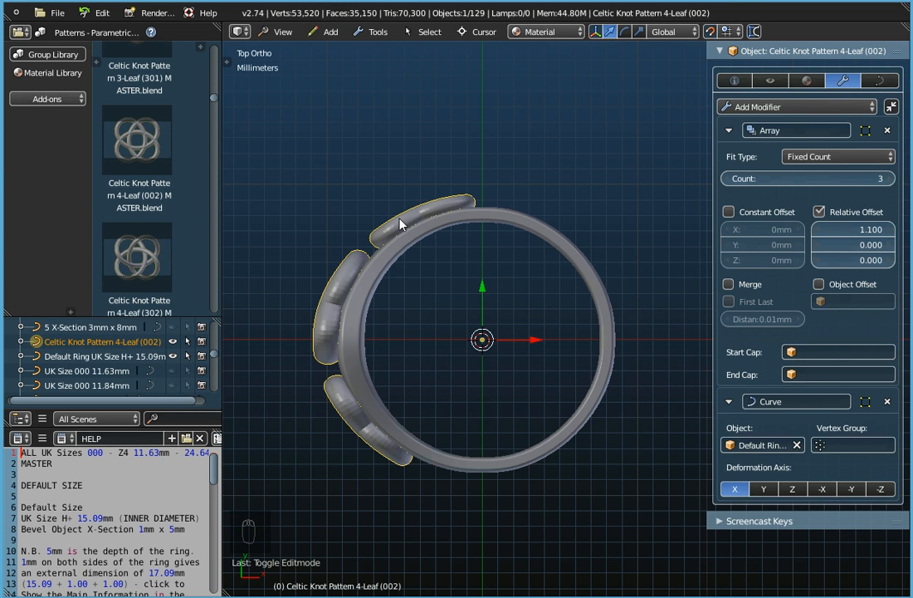
Try a median X of -1 mm for the Celtic knot's control points.
key(Tab)
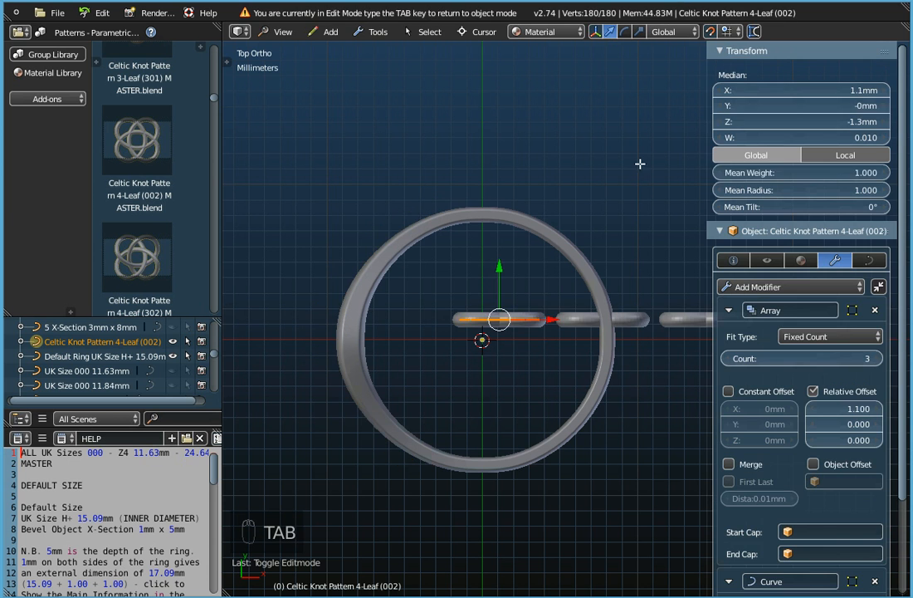
drag(719, 98, 720, 97)
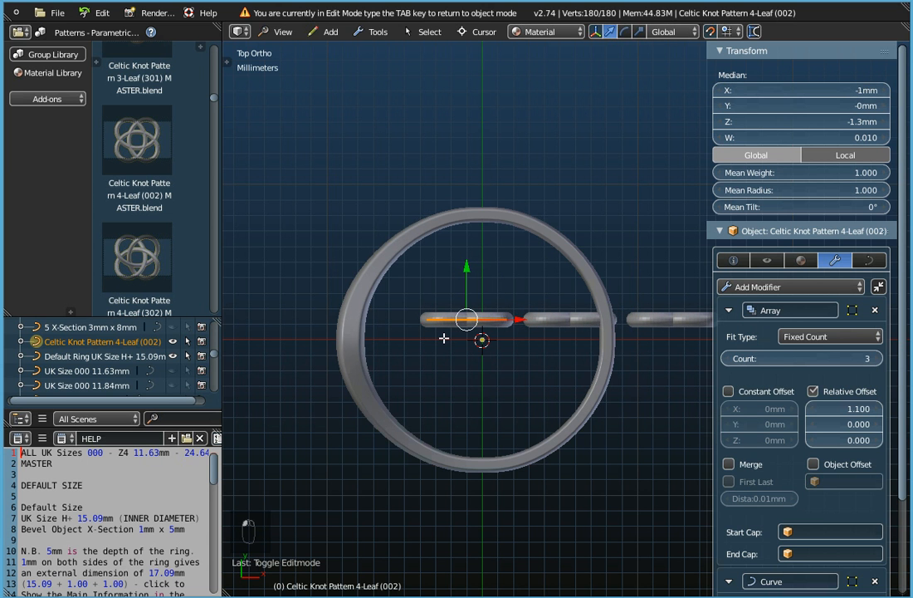
key(Tab)
scroll(353, 372, up, 3)
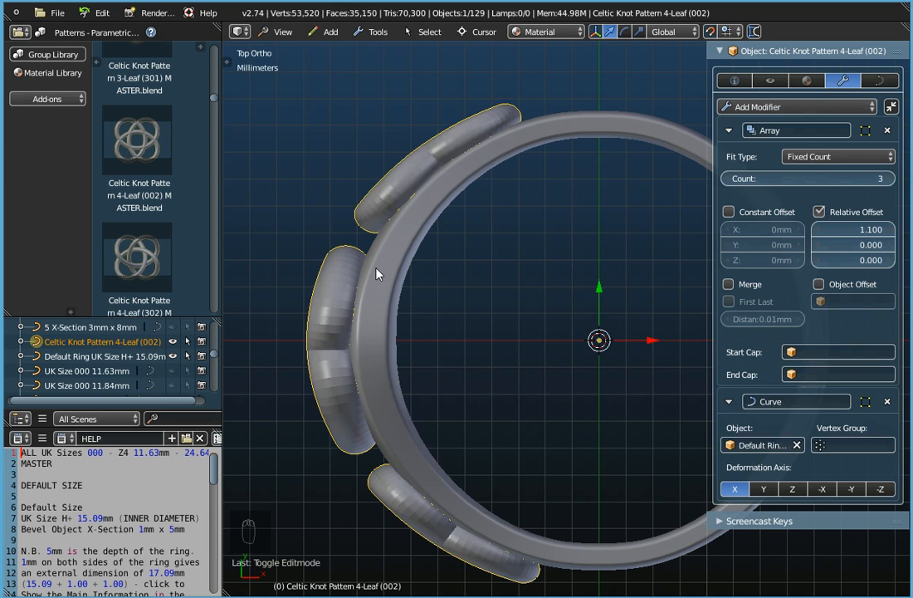
Move the knot's control points to a median X of -0.8 mm, and nudge them slightly in +X to centre the middle knot on the X axis.
key(Tab)
drag(801, 89, 810, 90)
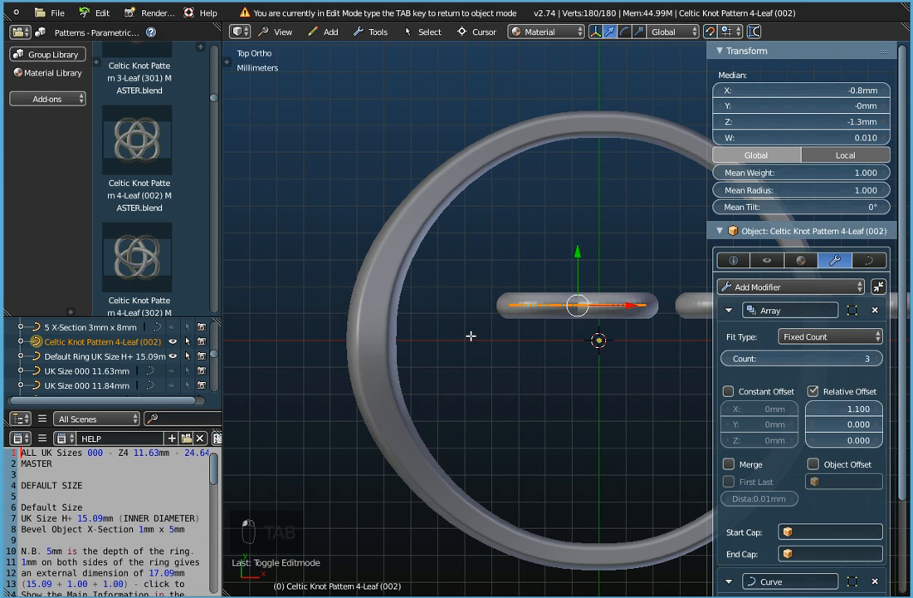
key(Tab)
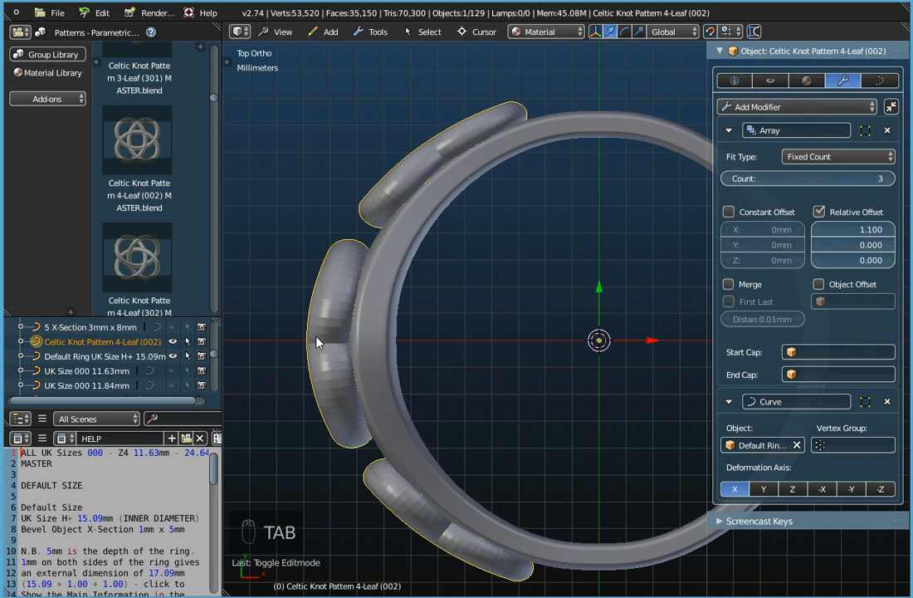
key(Tab)
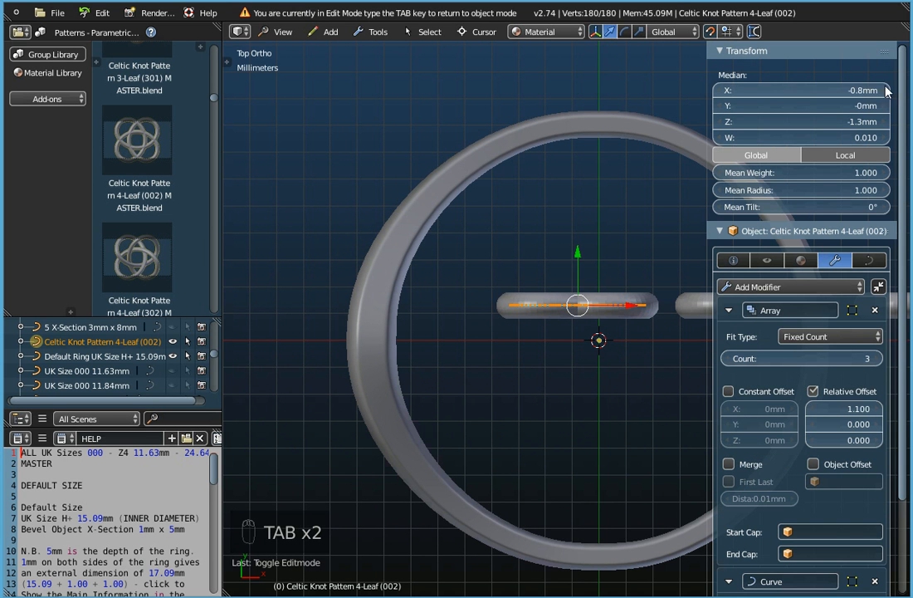
key(Tab)
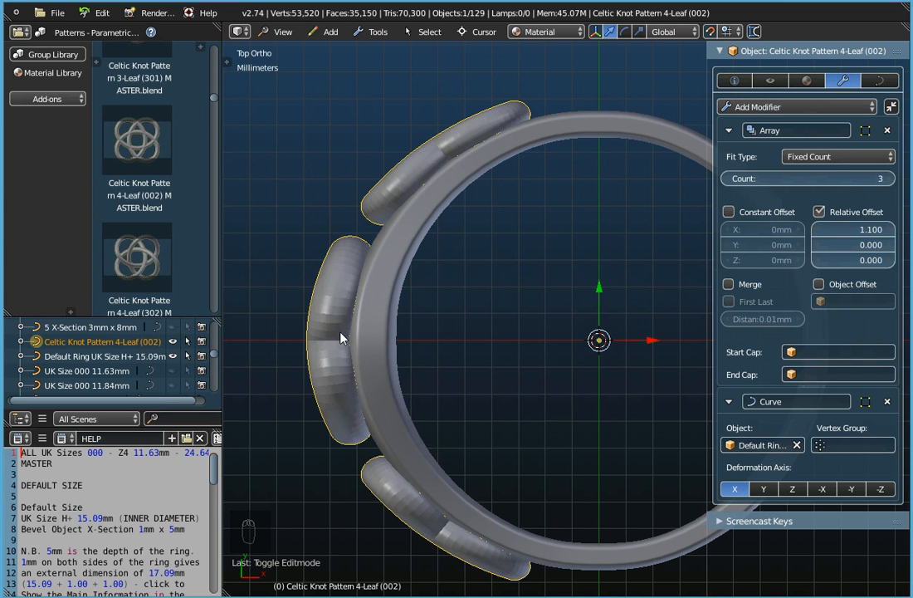
Examine from several angles how the three Celtic knots sit on the thickened part of the ring.
scroll(459, 349, down, 2)
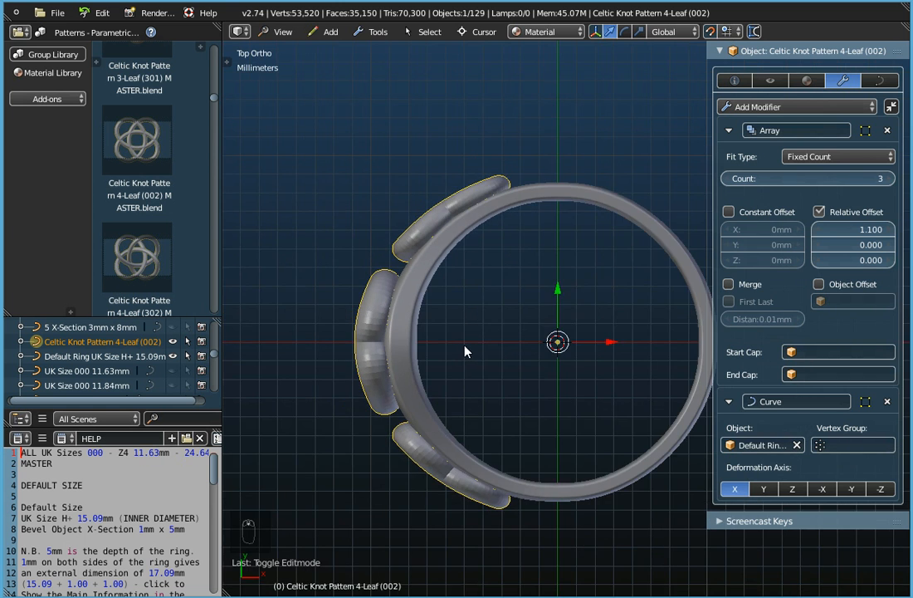
middle_drag(484, 417, 508, 291)
scroll(547, 337, up, 2)
scroll(547, 336, down, 2)
scroll(496, 325, up, 3)
middle_drag(510, 357, 510, 264)
scroll(506, 320, down, 2)
scroll(508, 249, up, 3)
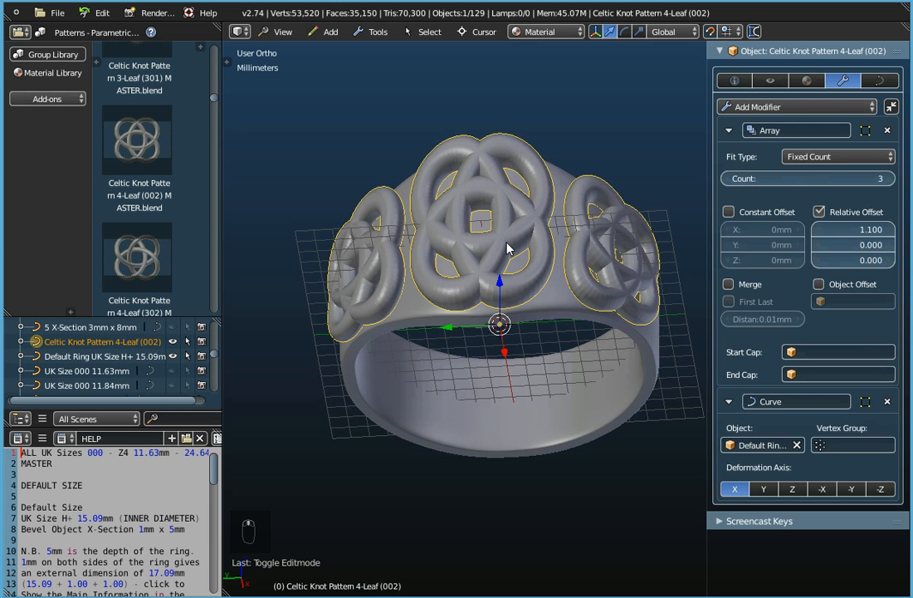
middle_drag(509, 246, 492, 277)
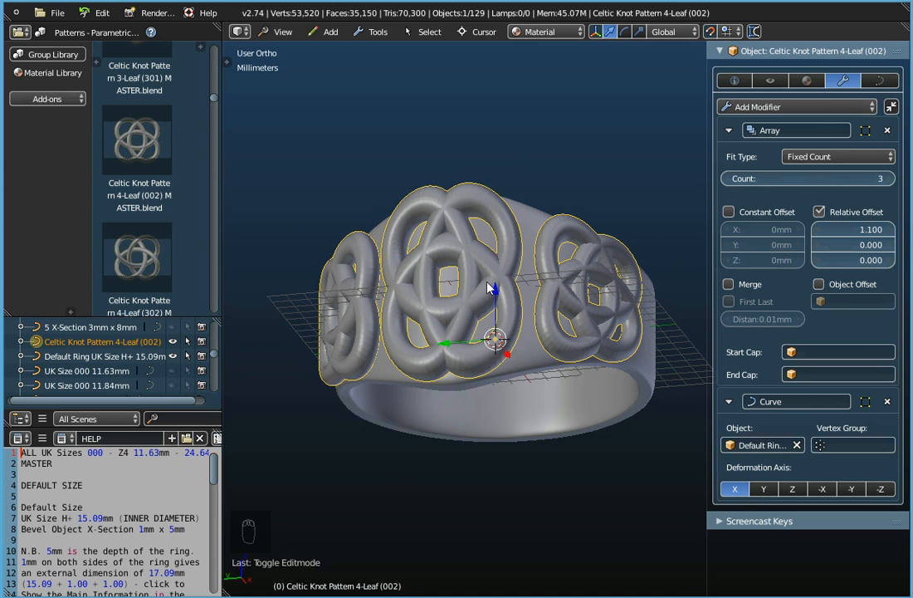
Convert the arrayed Celtic knot object to a mesh and select the ring.
click(374, 32)
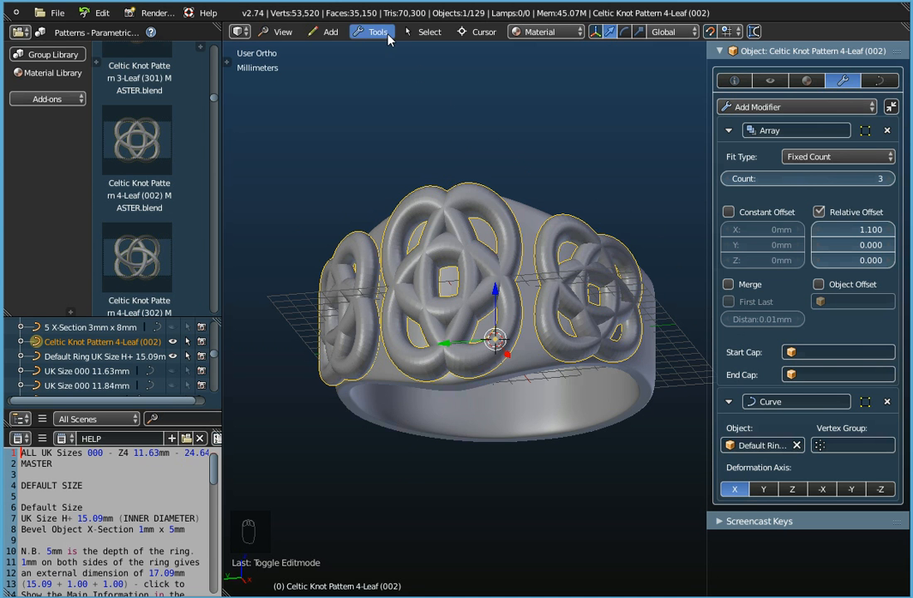
mouse_move(379, 52)
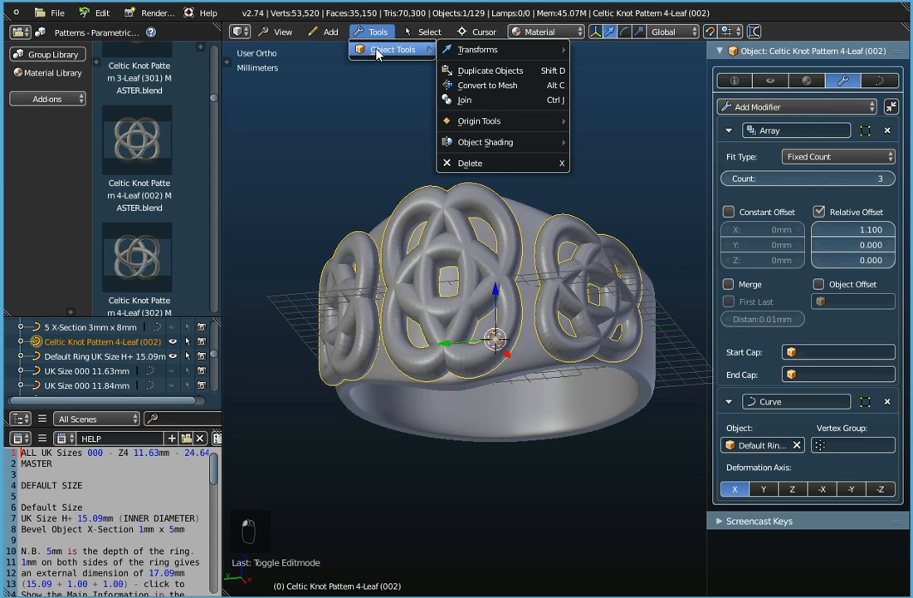
click(488, 84)
right_click(528, 363)
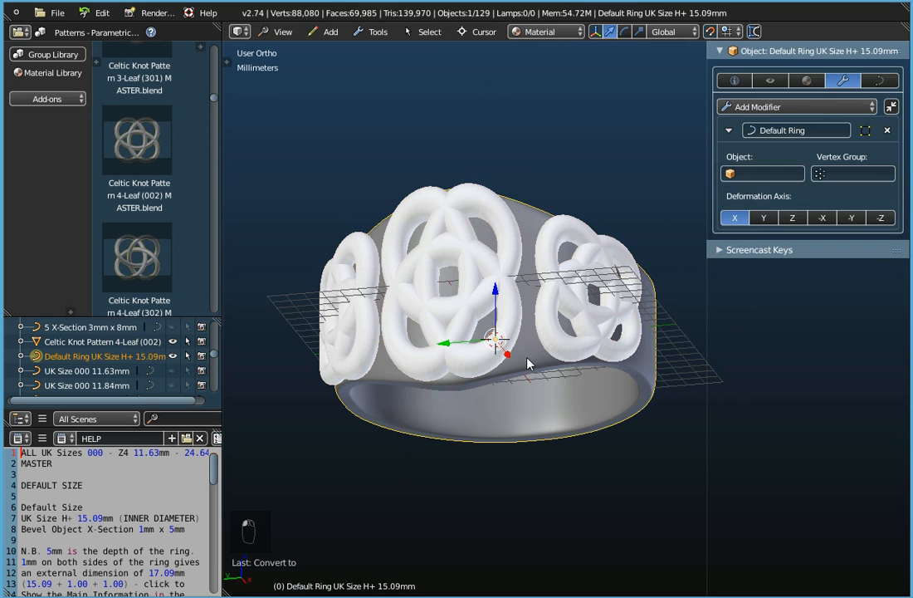
Convert the selected UK Size H+ ring curve to a mesh.
click(376, 32)
mouse_move(384, 51)
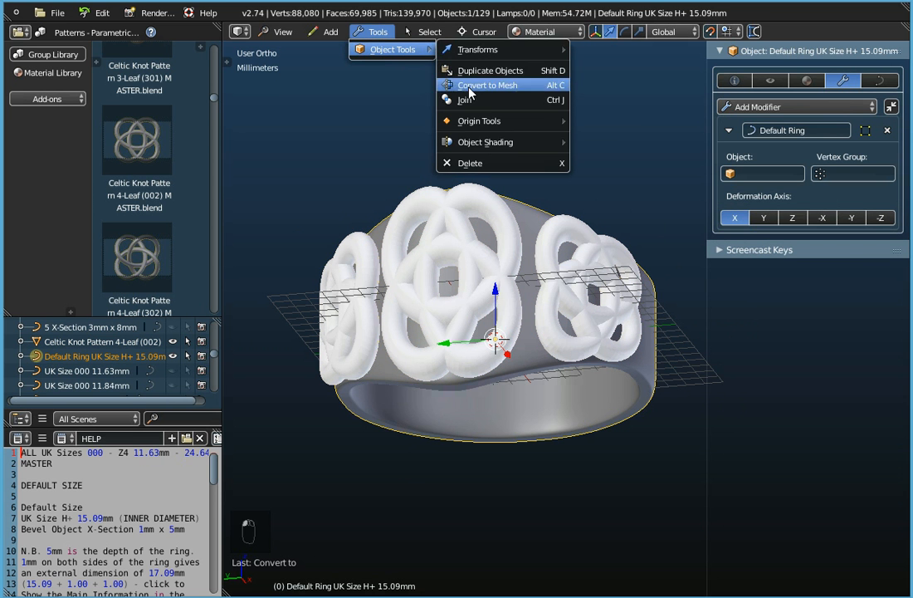
click(475, 86)
Join the Celtic knot mesh to the ring, with the ring as the active object, so they form a single mesh.
mouse_move(485, 309)
middle_down()
mouse_move(481, 189)
mouse_move(511, 196)
mouse_move(485, 292)
middle_up()
right_click(459, 274)
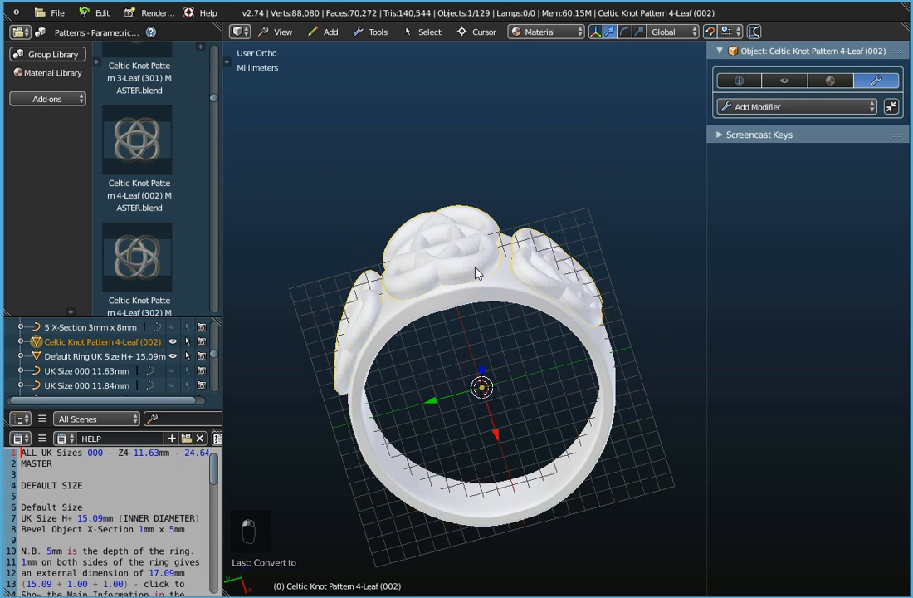
shift+right_click(504, 301)
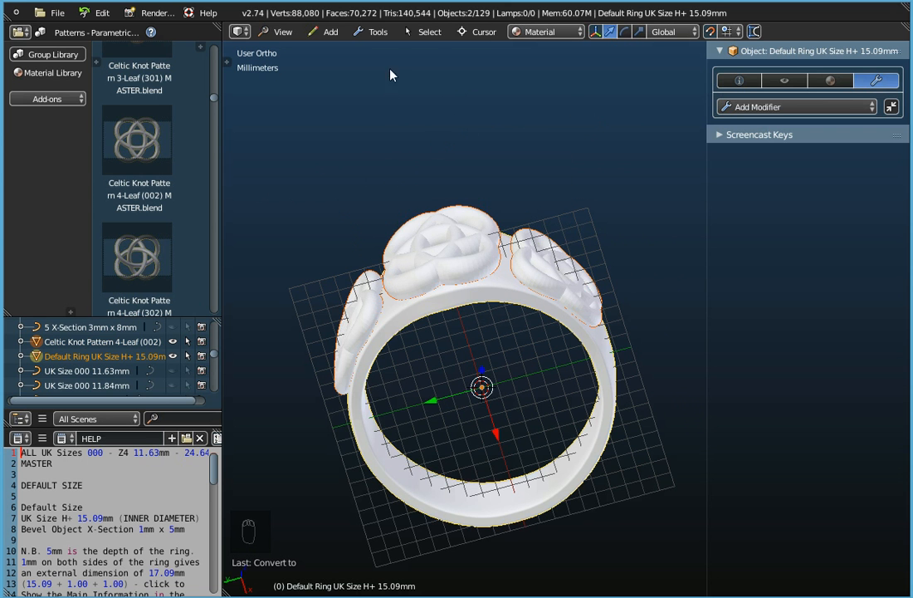
click(378, 32)
mouse_move(389, 51)
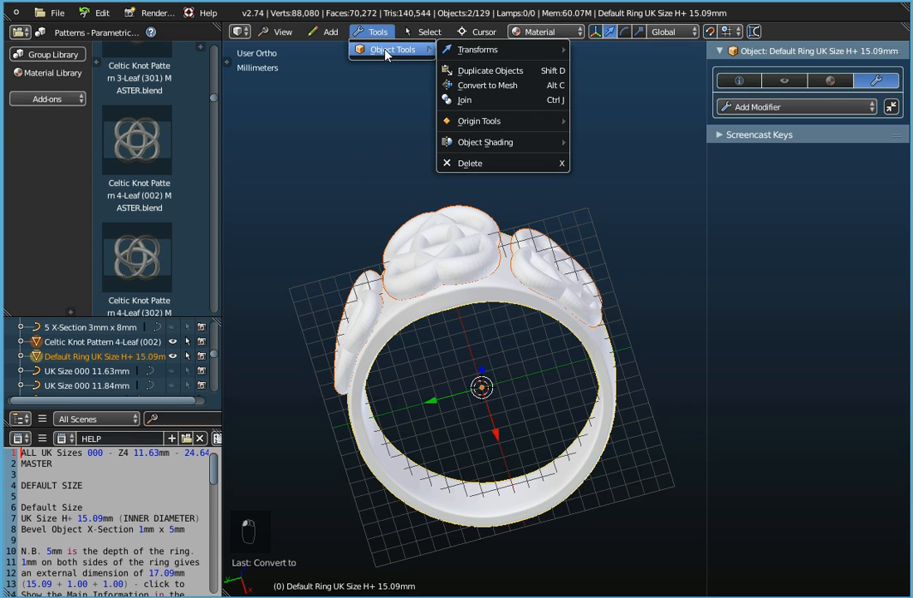
click(465, 100)
middle_drag(434, 238, 541, 333)
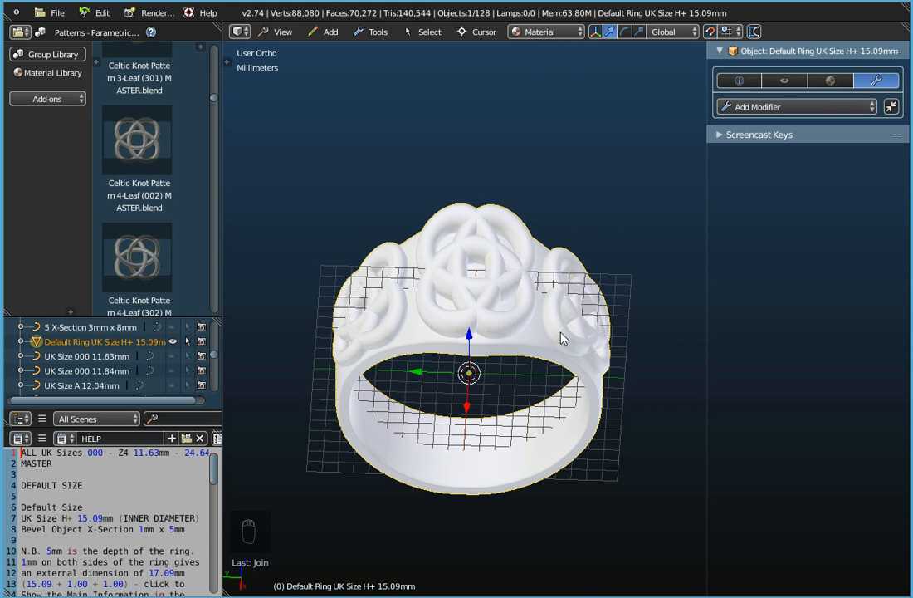
Export the joined ring as a Wavefront OBJ to the Desktop, named "Ring with Celtic Knot 4-ring pattern.obj".
click(56, 16)
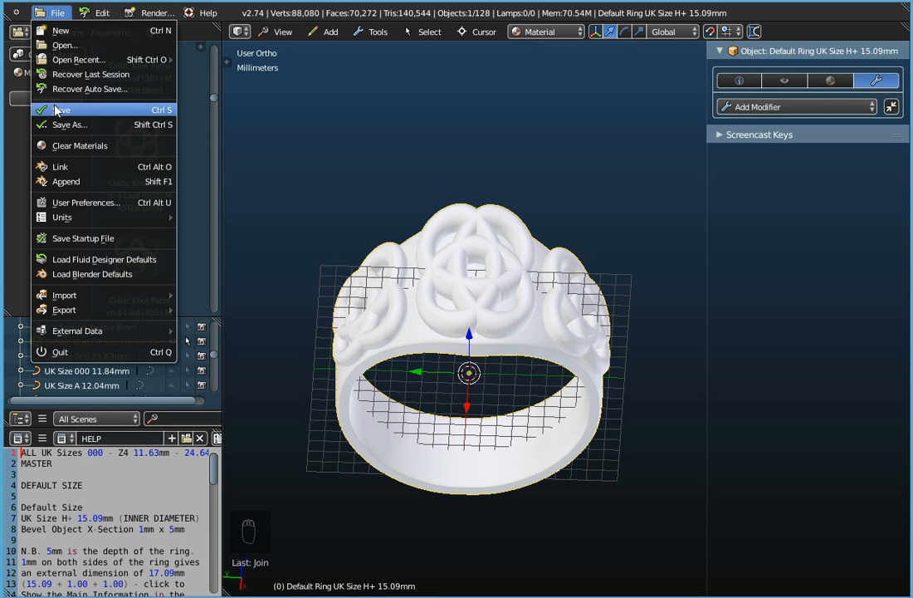
mouse_move(64, 318)
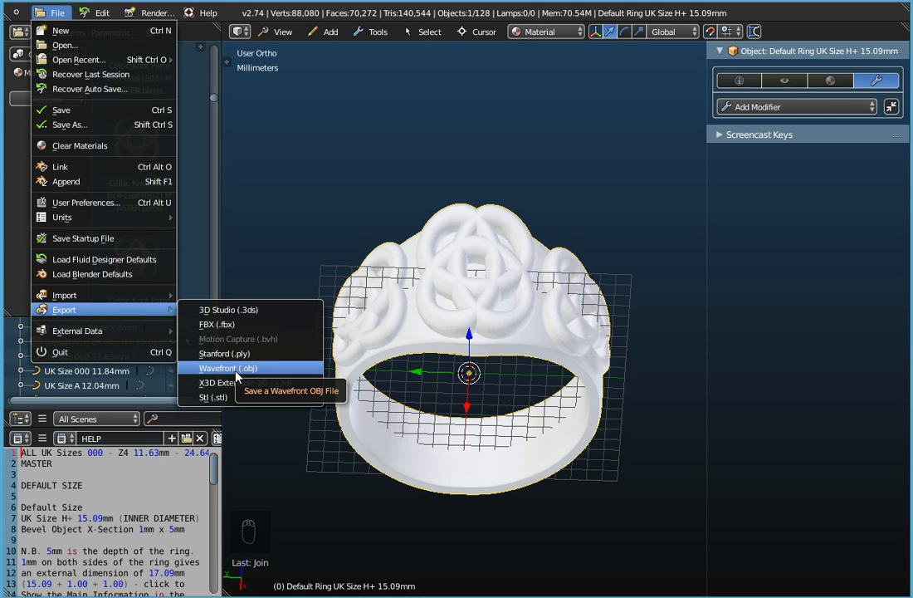
click(238, 368)
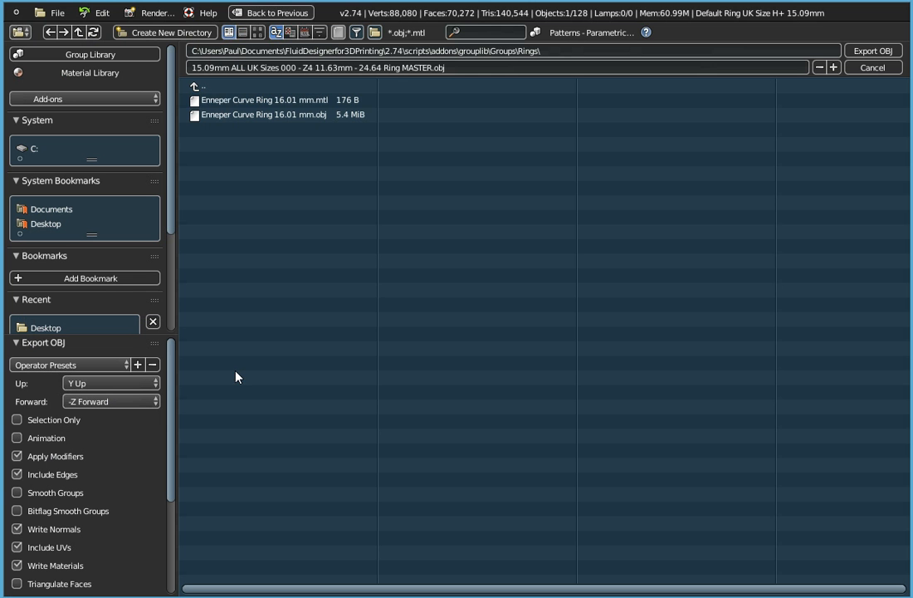
click(46, 226)
click(340, 67)
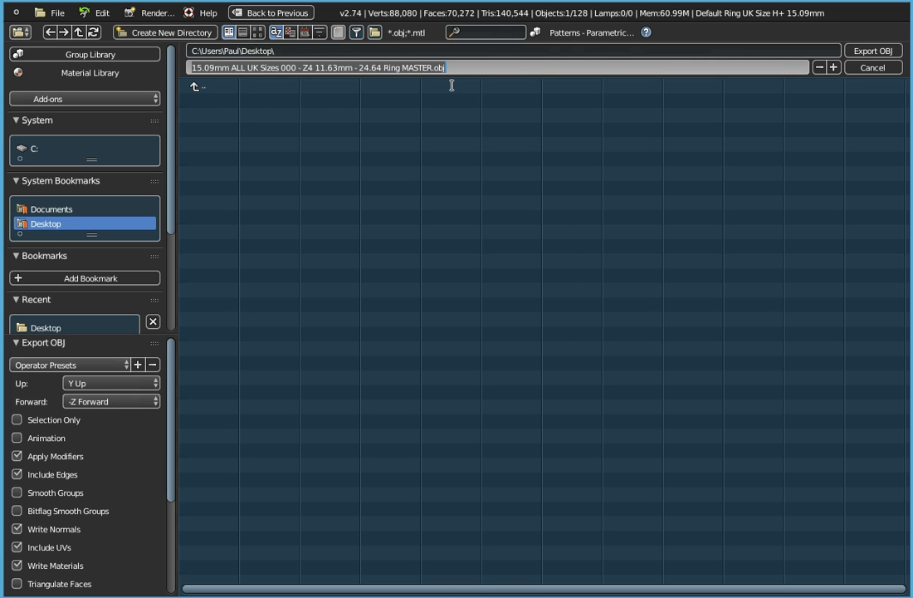
text(Ring wi)
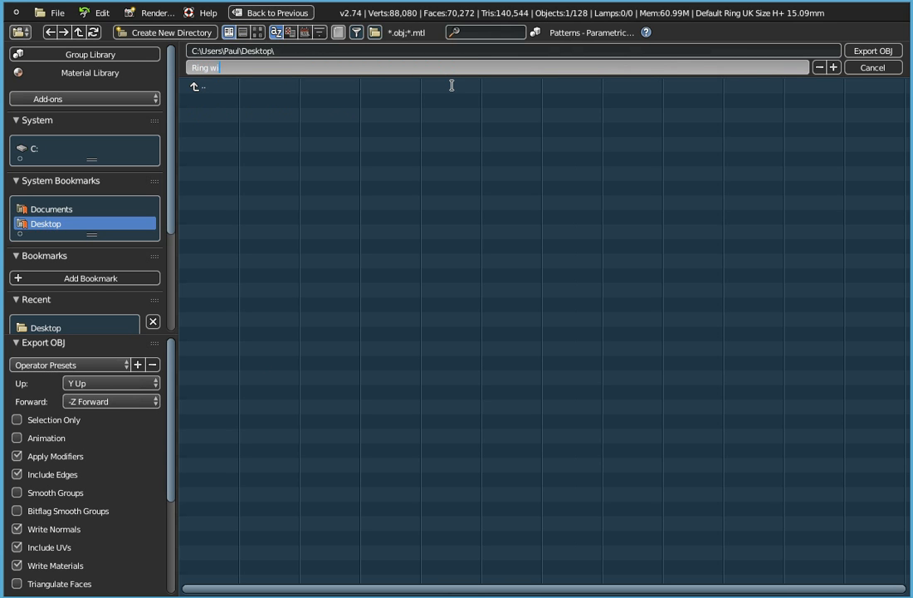
text(th Celtic Knot 4-ring pattern)
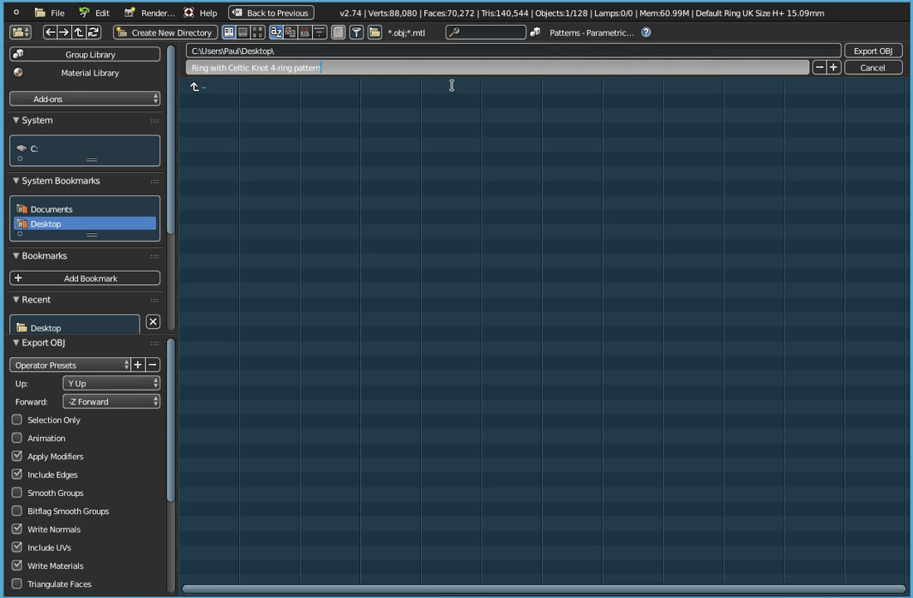
key(Return)
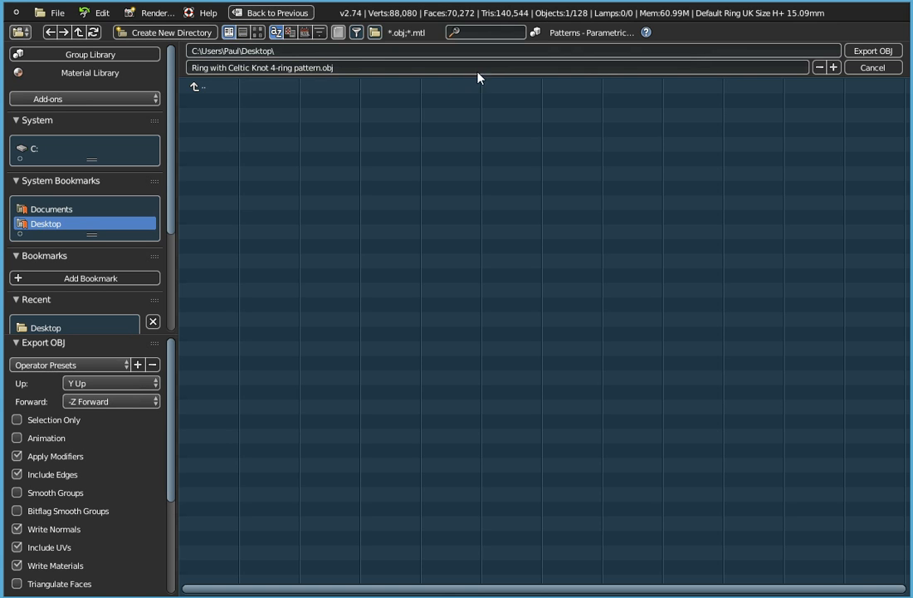
click(874, 53)
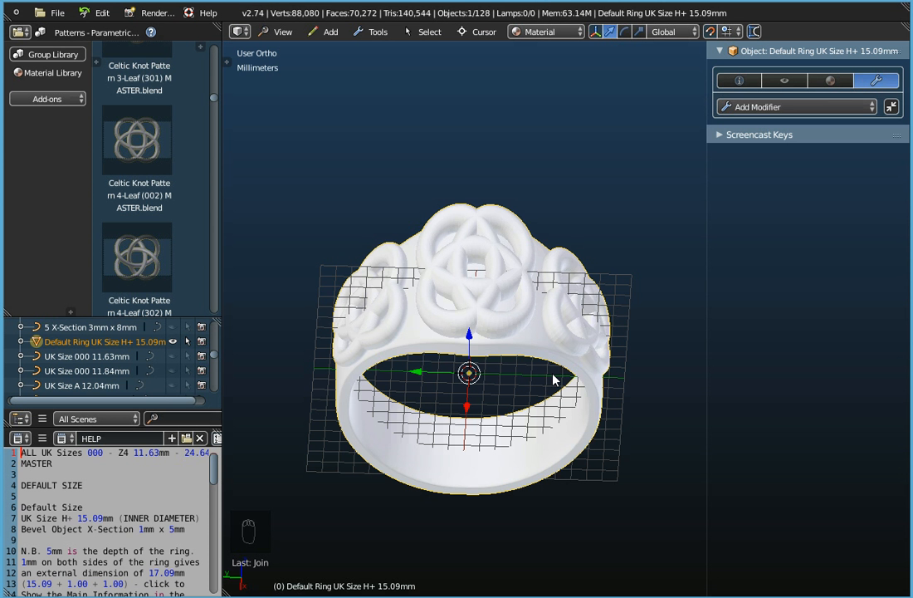
Start a new file by reloading the startup scene.
middle_drag(550, 373, 500, 334)
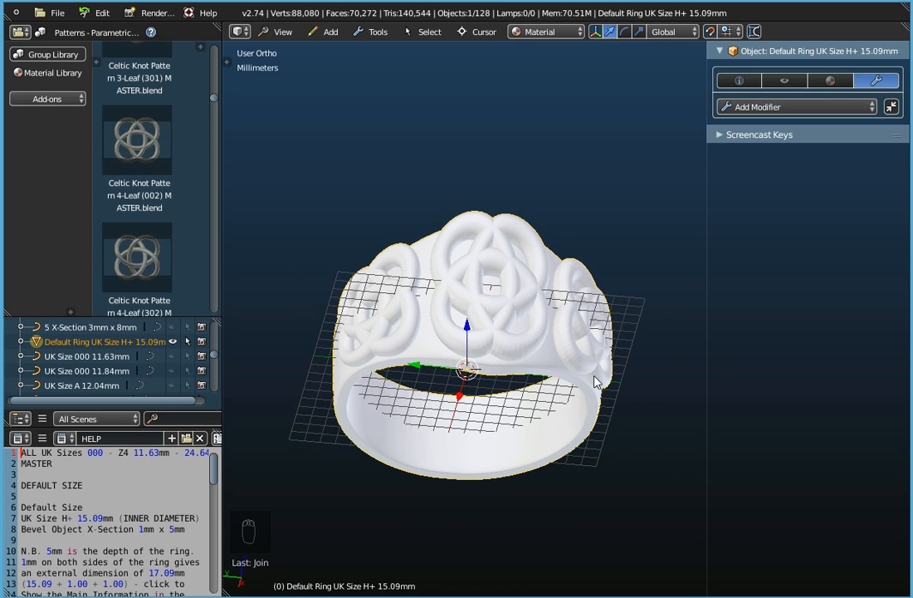
click(52, 14)
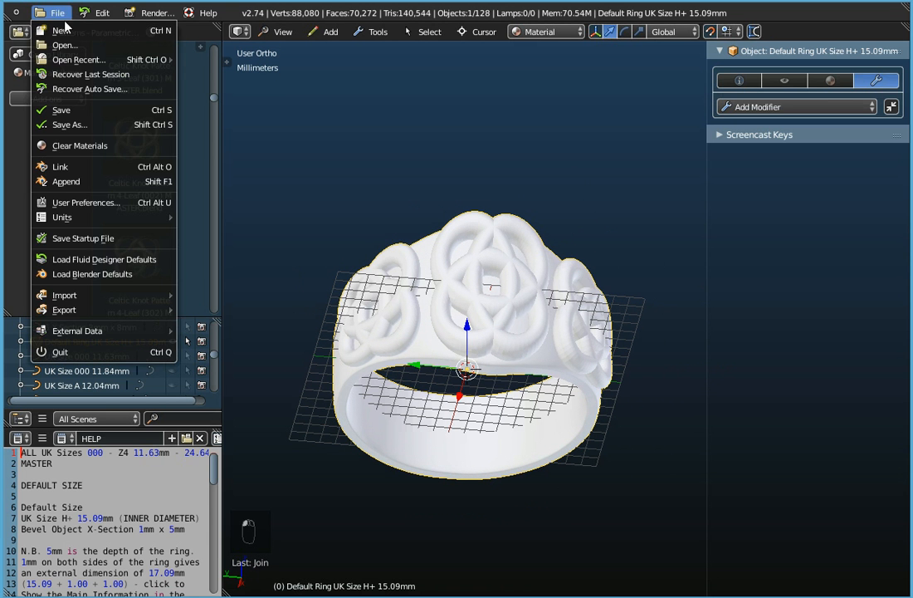
click(51, 28)
click(66, 42)
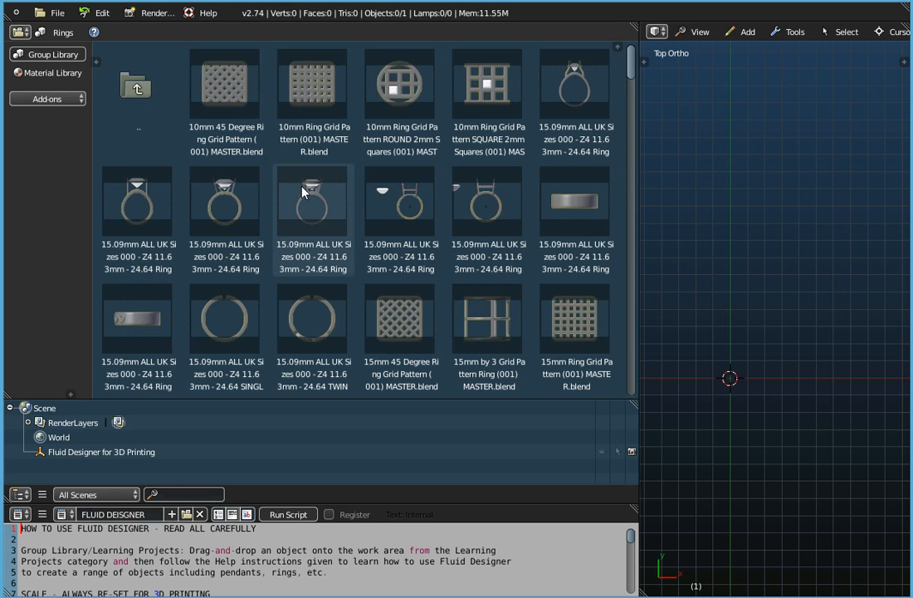
Browse the Flower Curves Galore and Astrological pattern categories in the group library for other ring decorations.
click(59, 32)
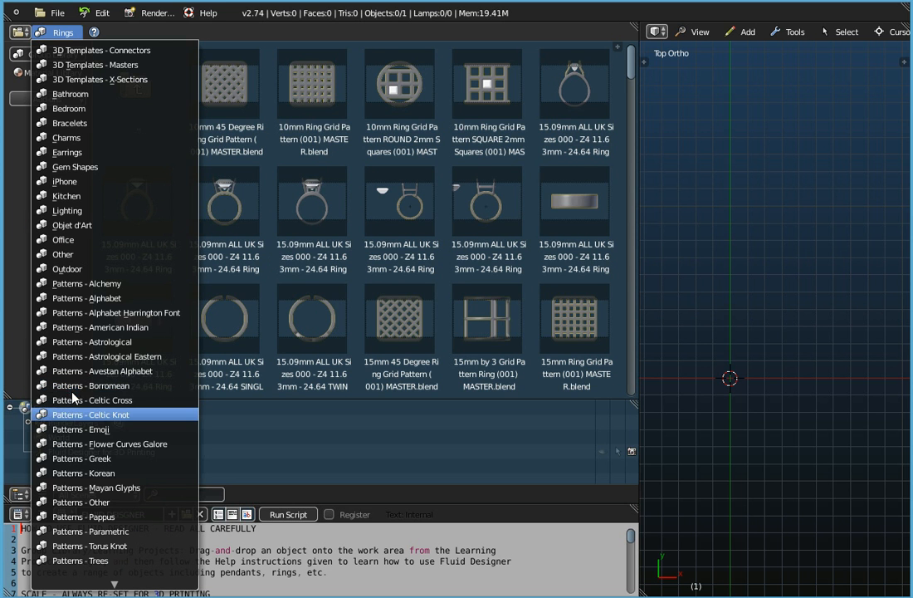
click(82, 449)
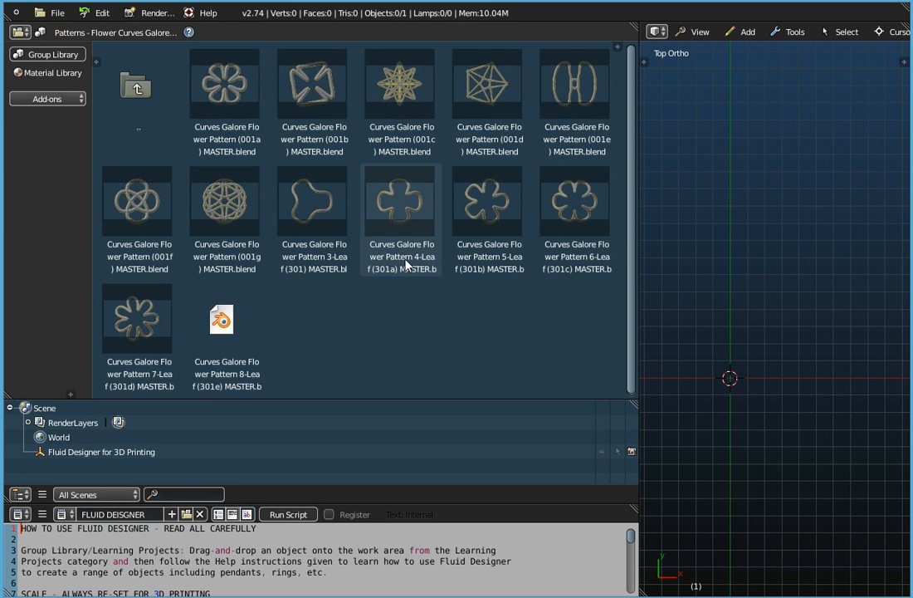
click(99, 32)
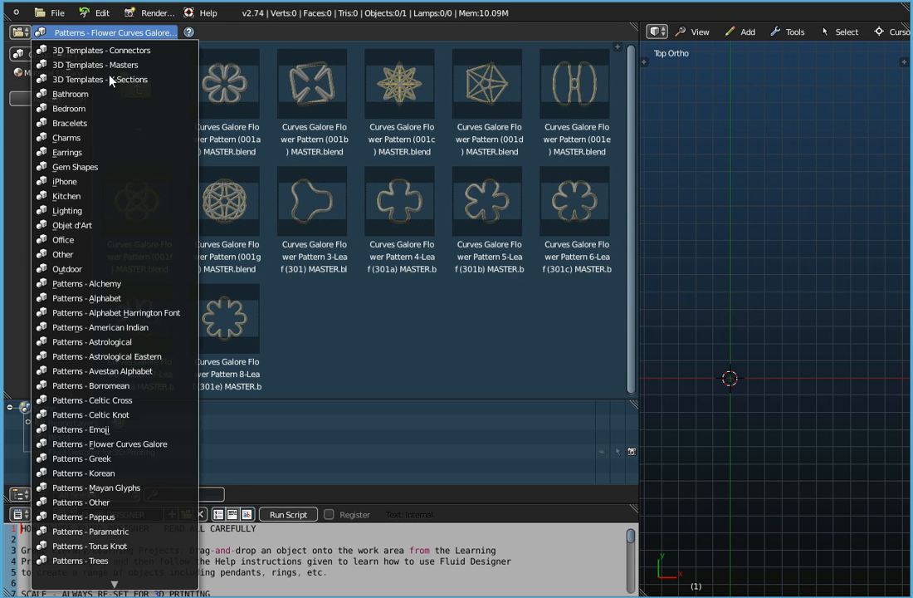
click(97, 342)
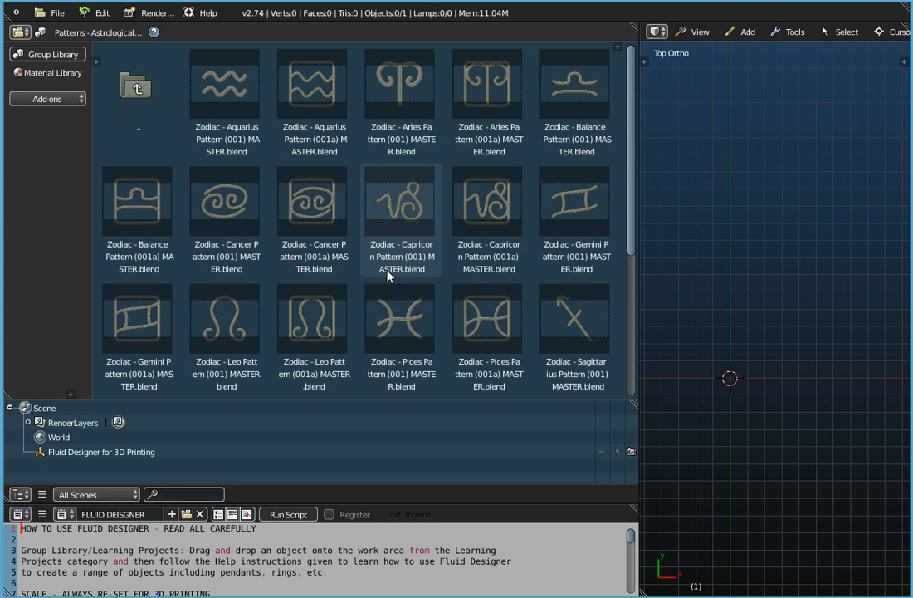
scroll(388, 277, down, 5)
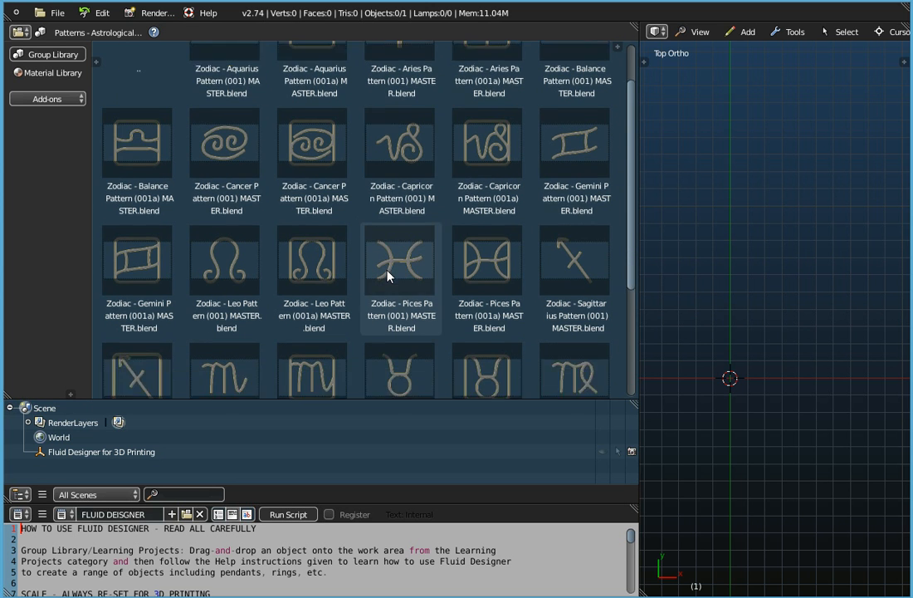
scroll(388, 277, up, 3)
scroll(388, 277, up, 2)
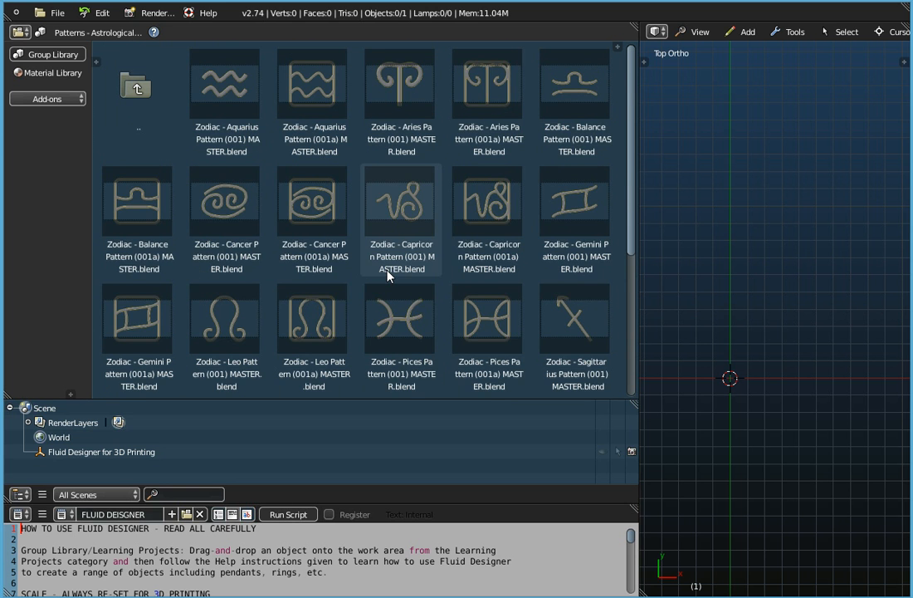